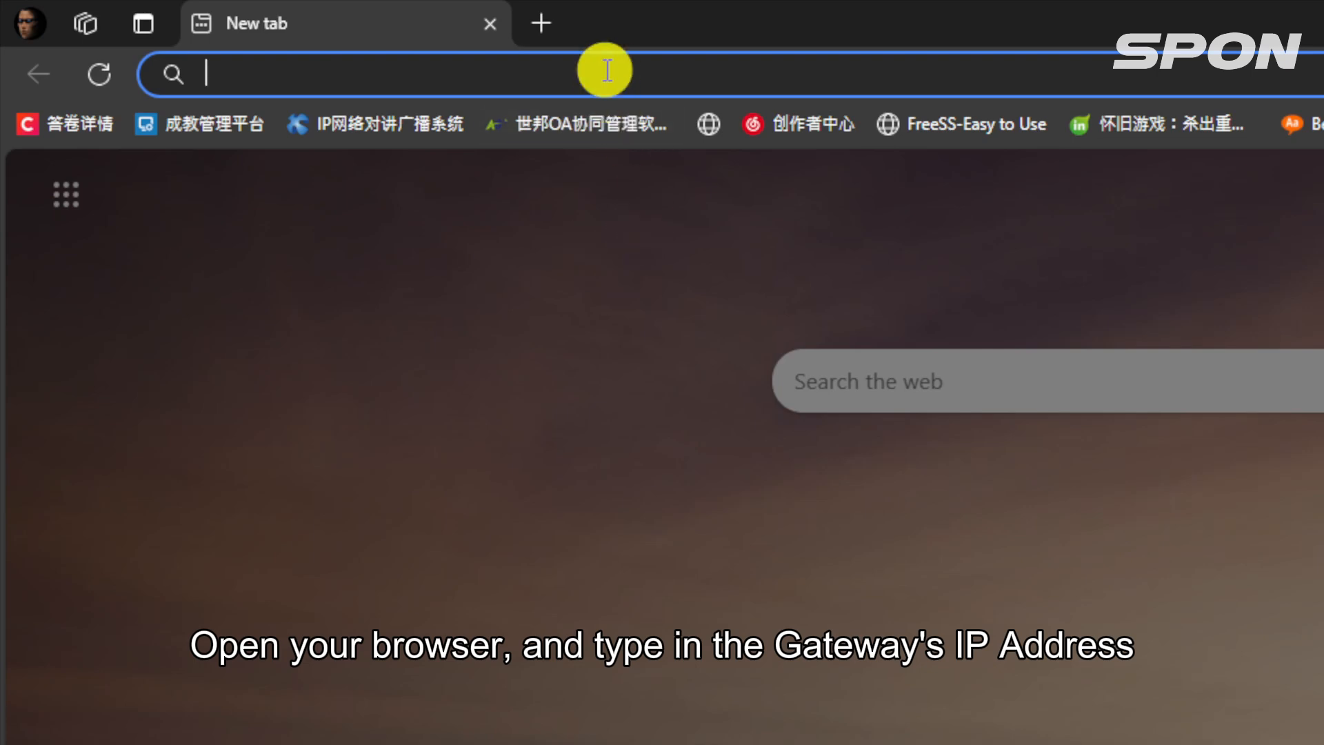
Step: Open the gateway's web page at 192.168.1.111 and log in with the administrator's user name and password
type("192.168.1.111")
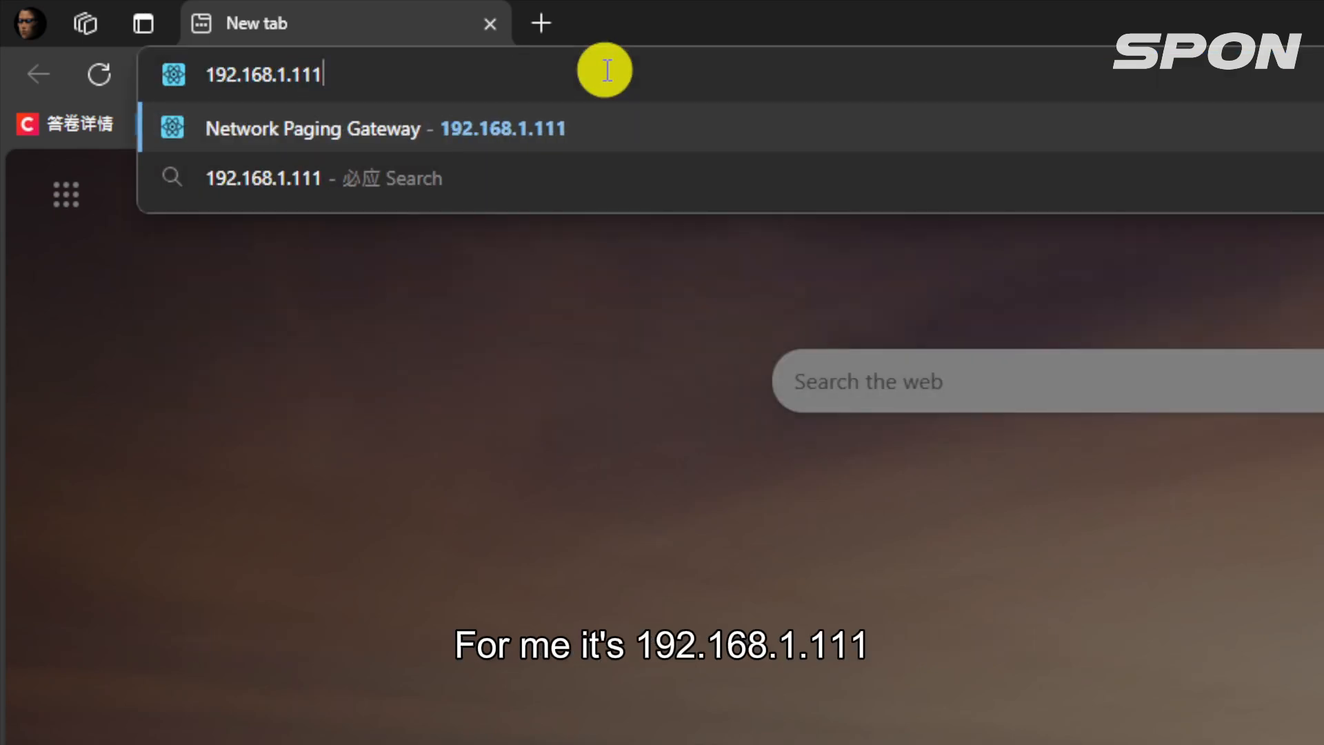
key("Return")
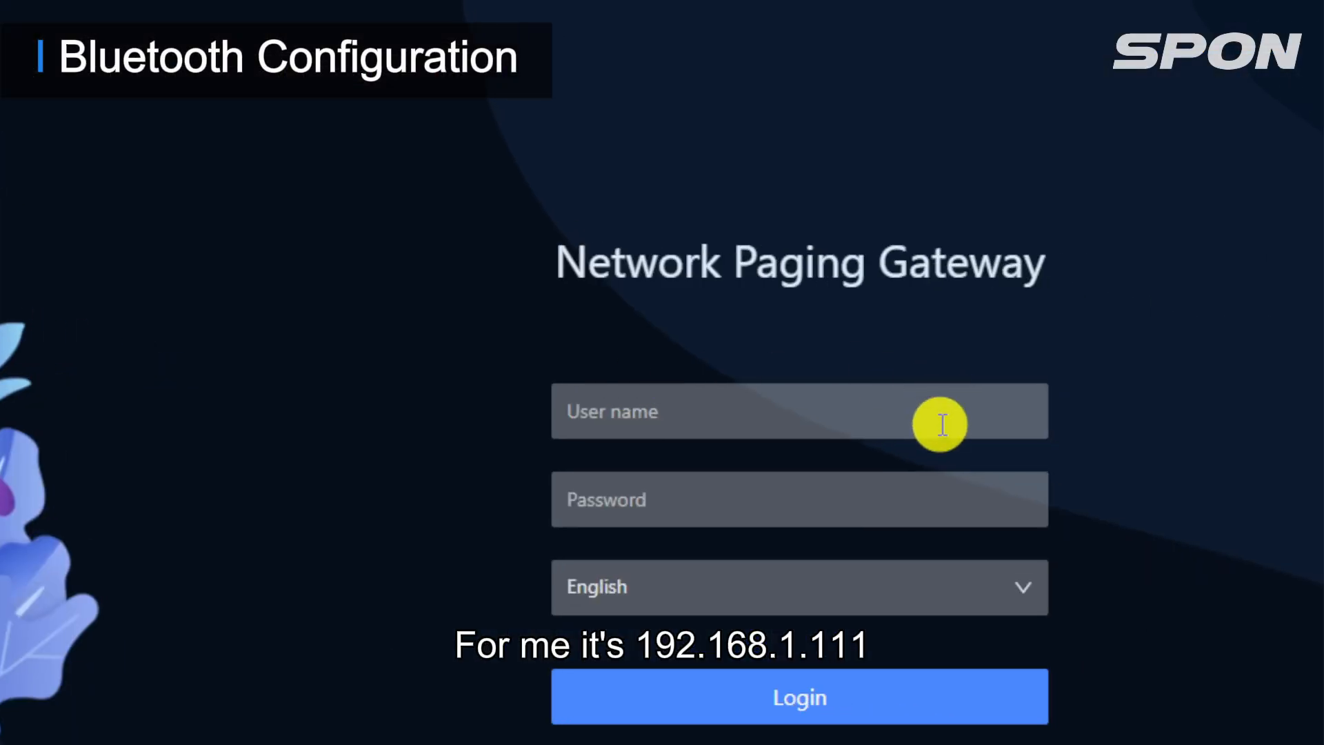
left_click(942, 424)
type("admin")
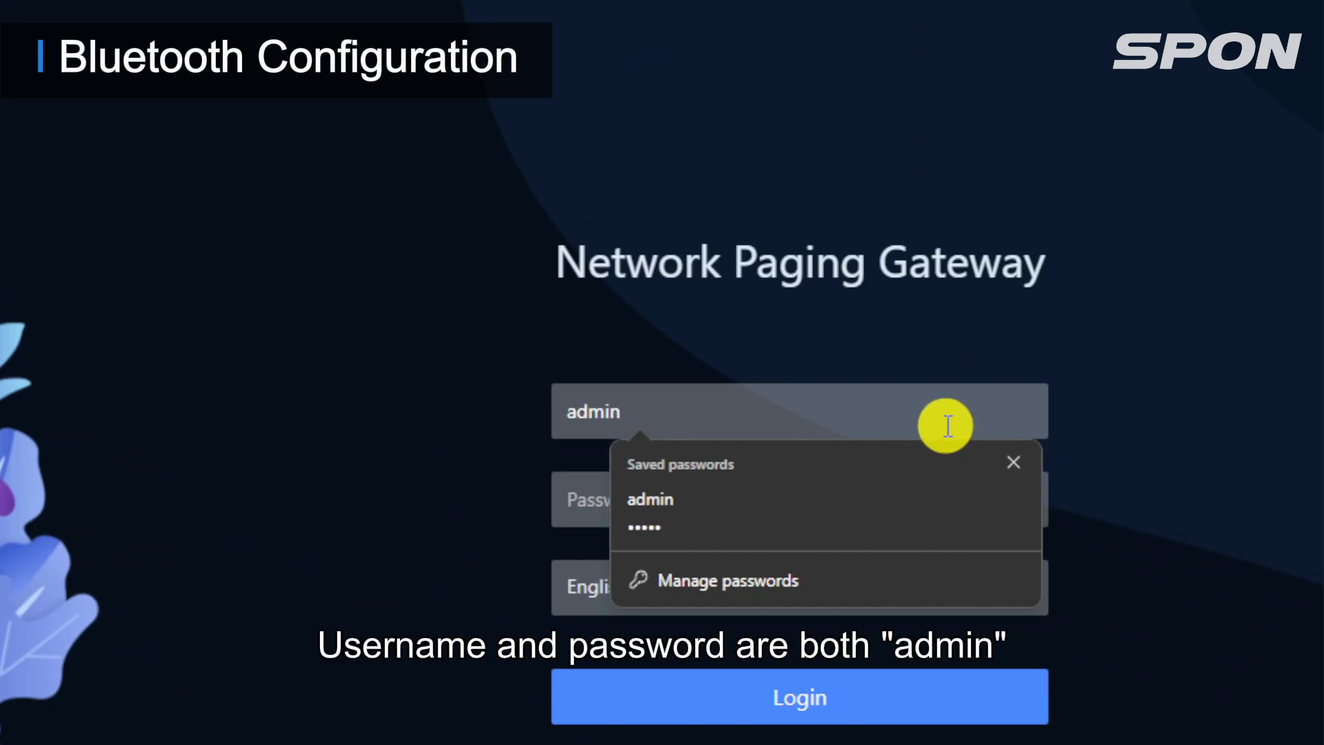
left_click(993, 502)
type("ad")
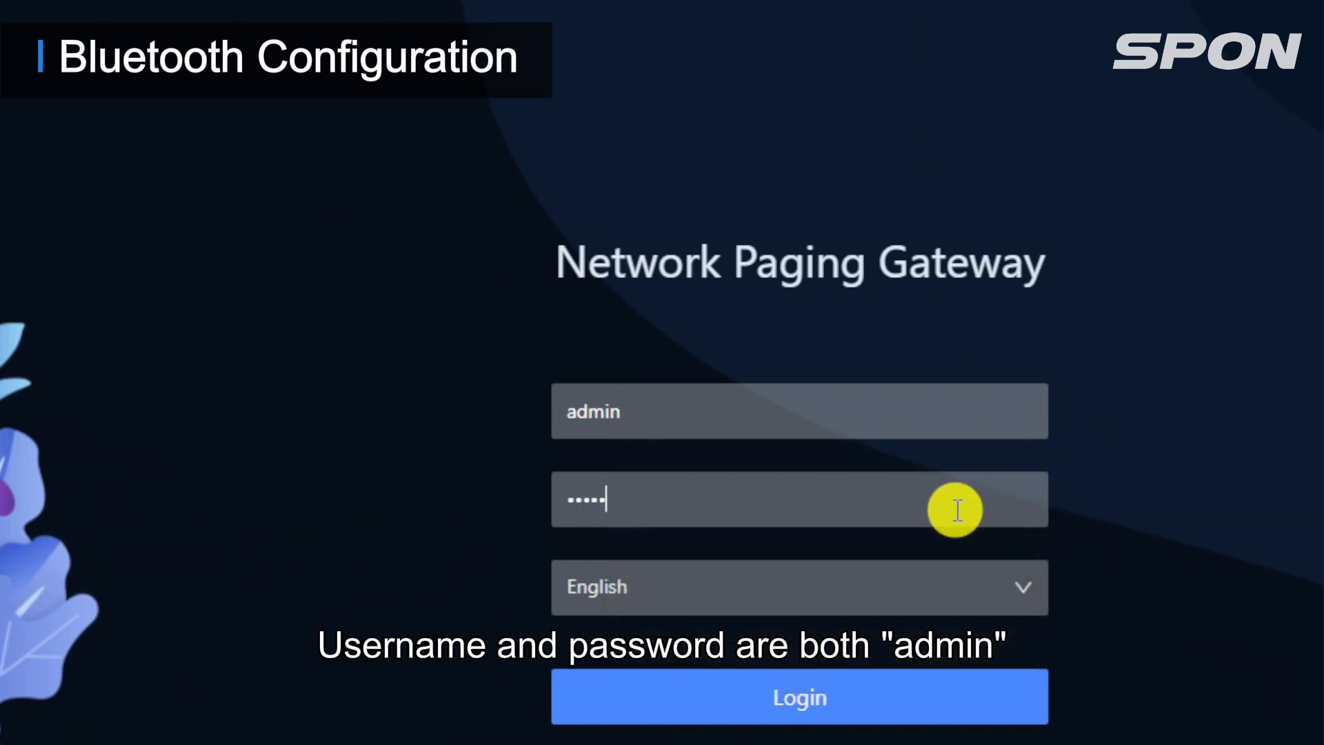
left_click(838, 710)
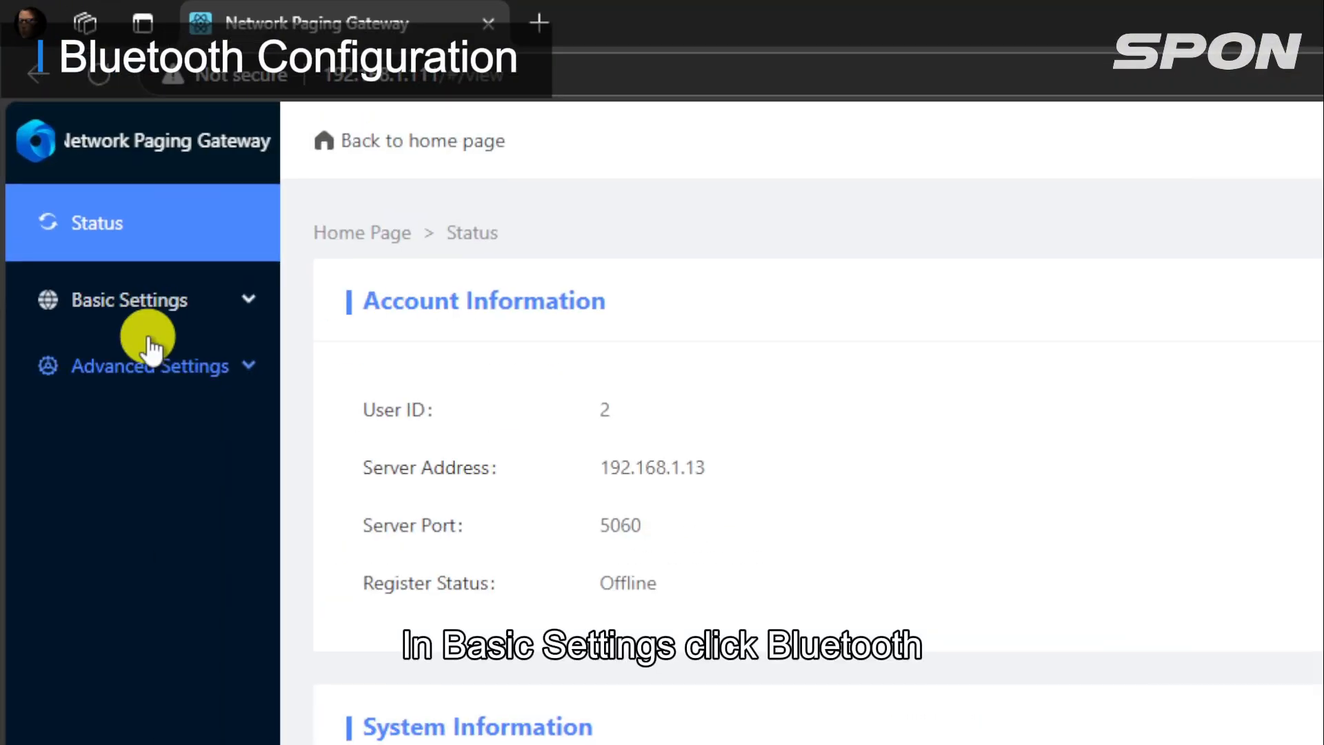
Step: Enable Bluetooth in the gateway's basic settings and set the Bluetooth name to Gateway BT
left_click(154, 311)
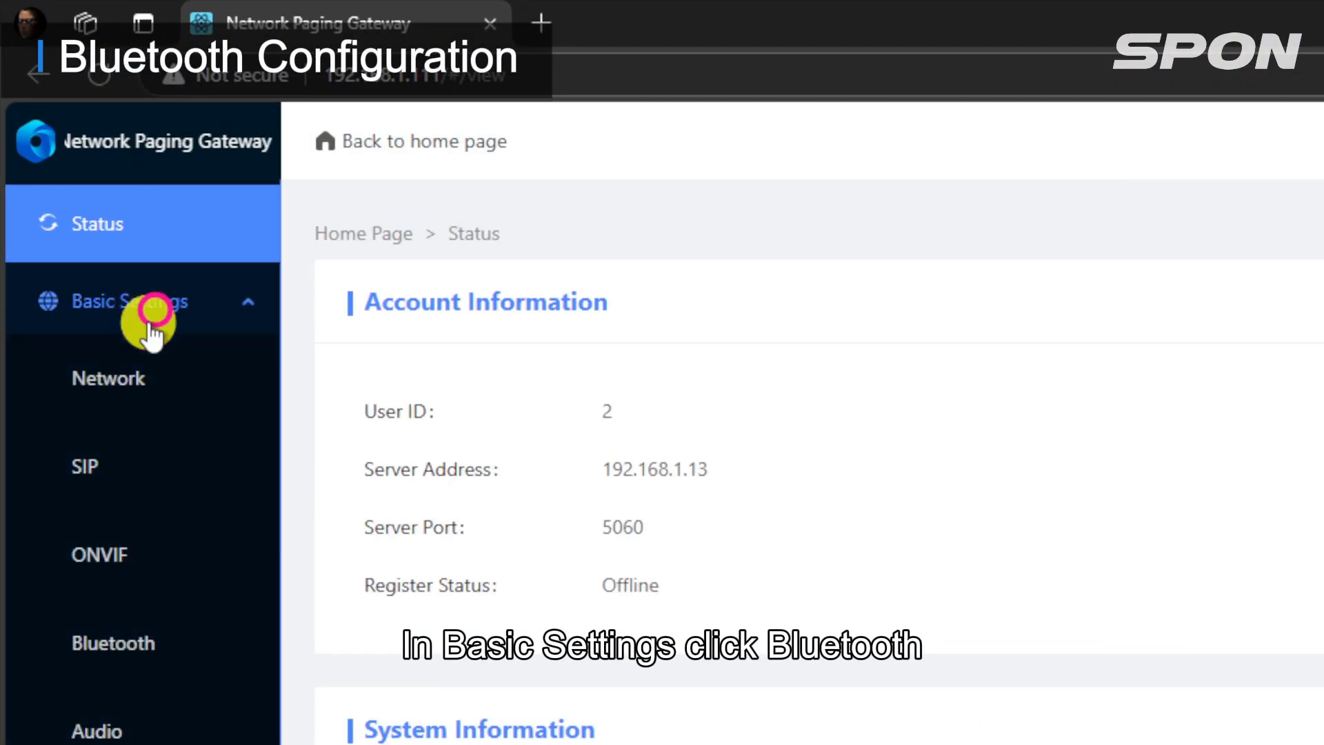
left_click(131, 638)
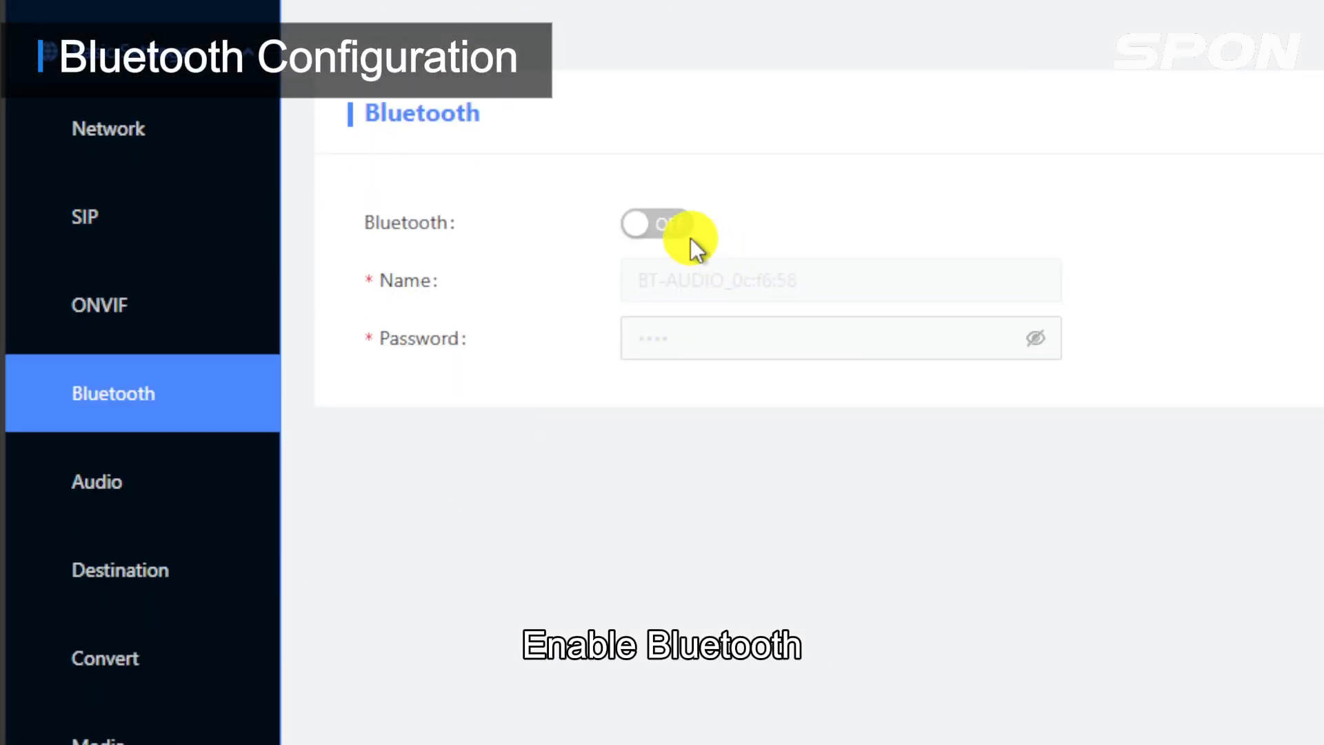
left_click(676, 228)
left_click(815, 283)
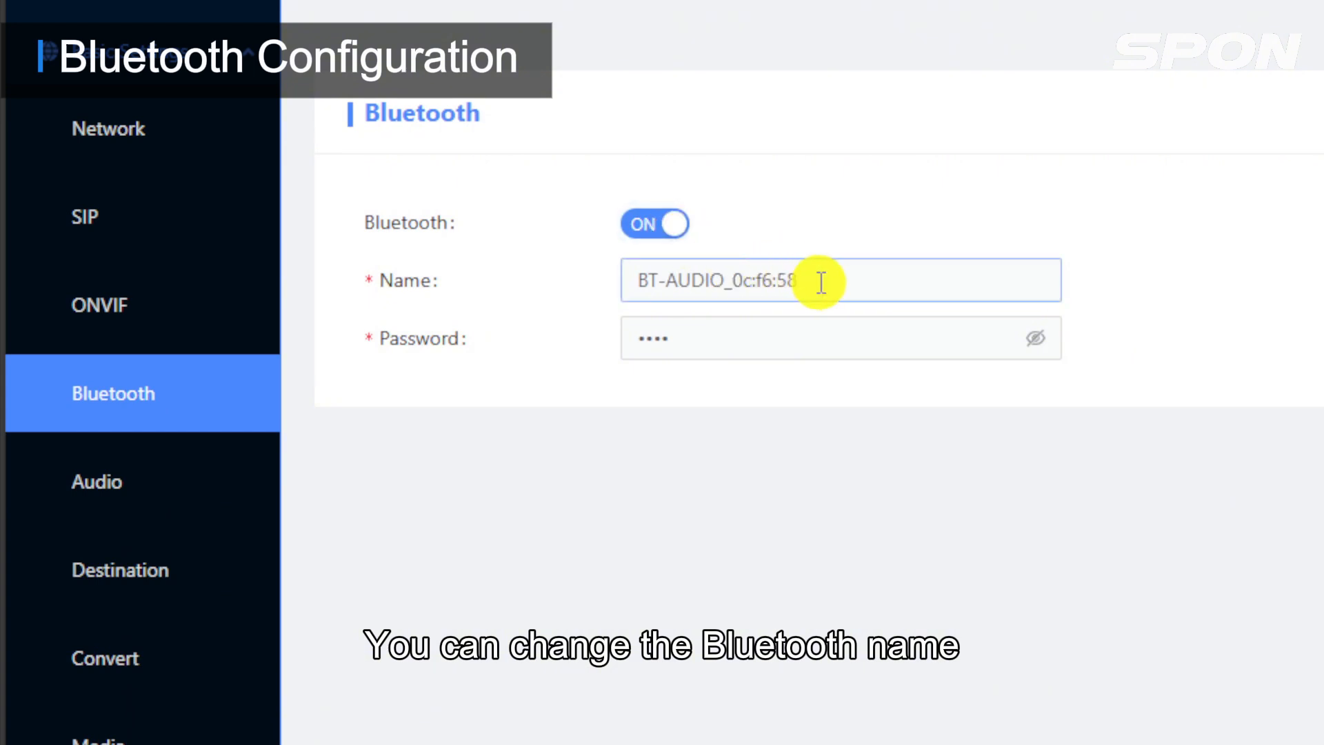
left_click_drag(841, 281, 591, 266)
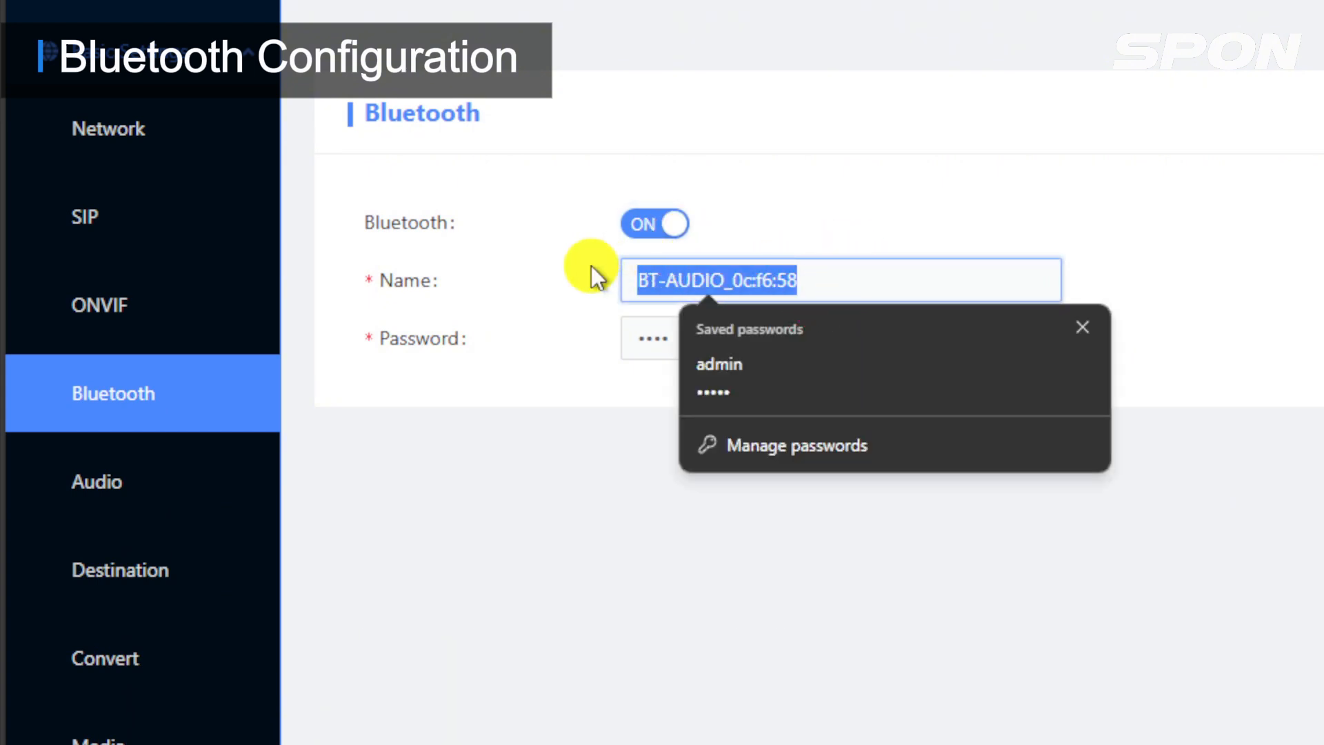
type("Gateway BT")
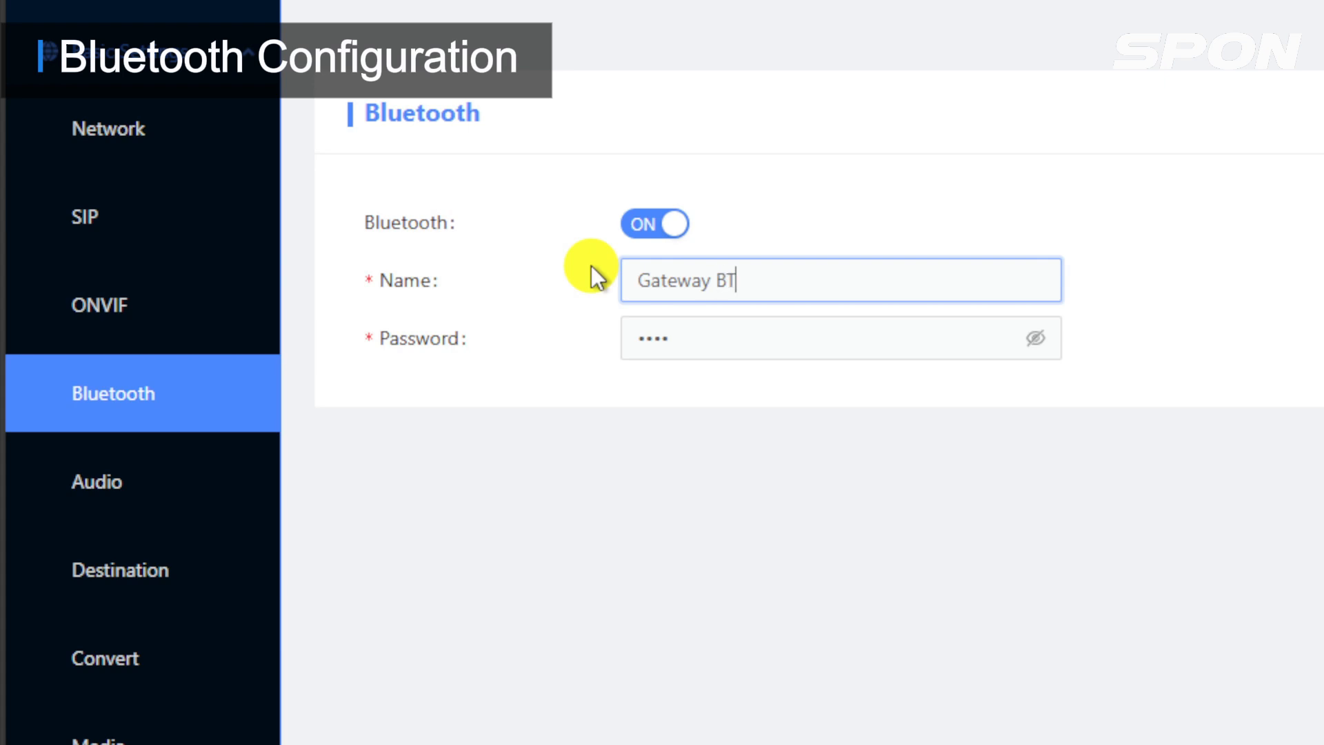
Step: Reveal the Bluetooth password to check it, hide it again and save the Bluetooth settings
left_click(1042, 349)
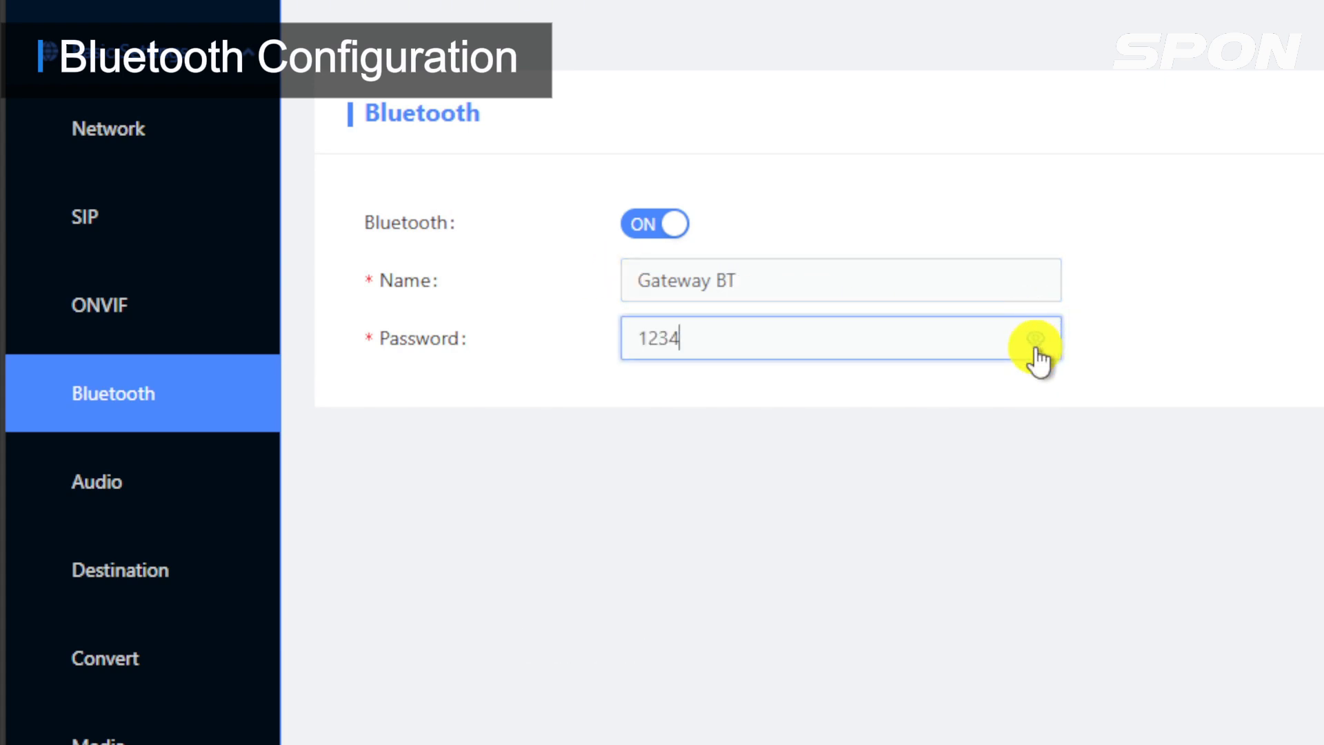
left_click(1037, 349)
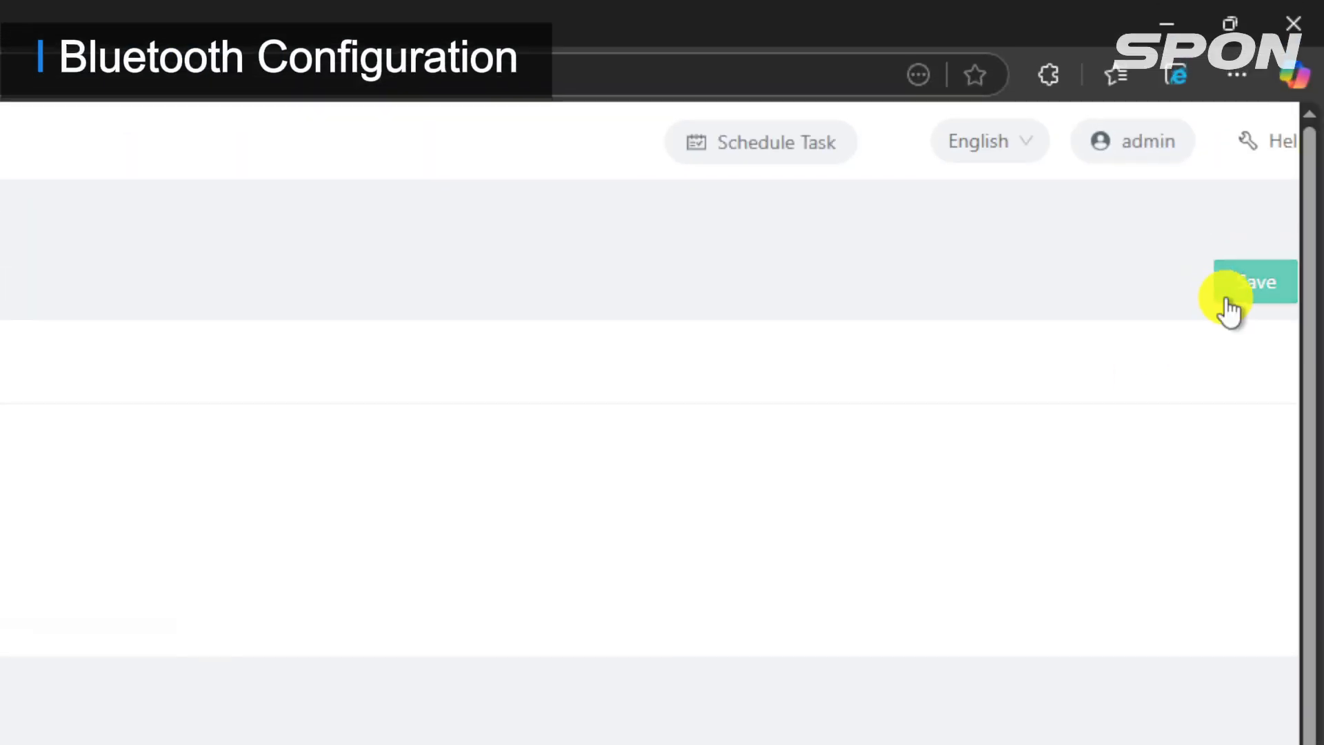
left_click(1250, 284)
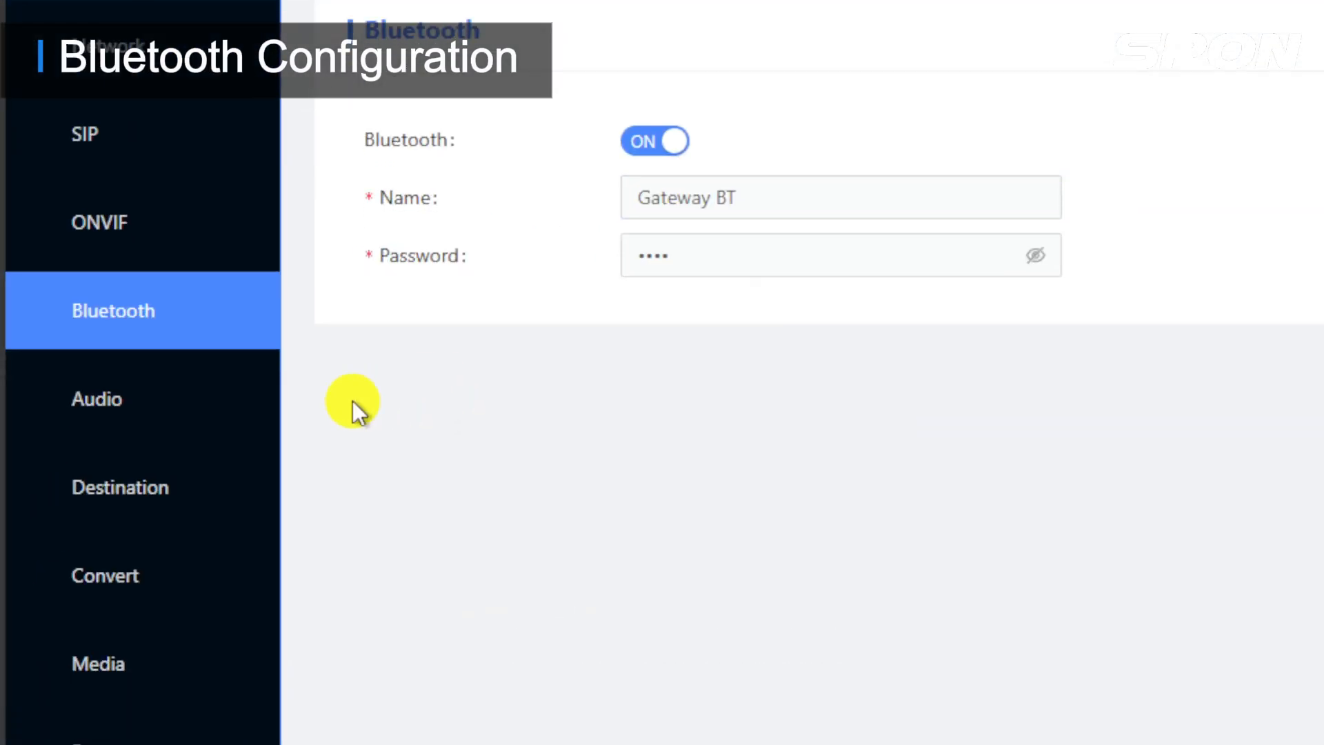
Step: Reboot the gateway from the Maintain page of the advanced settings and confirm the reboot
scroll(206, 552, "down", 6)
left_click(197, 680)
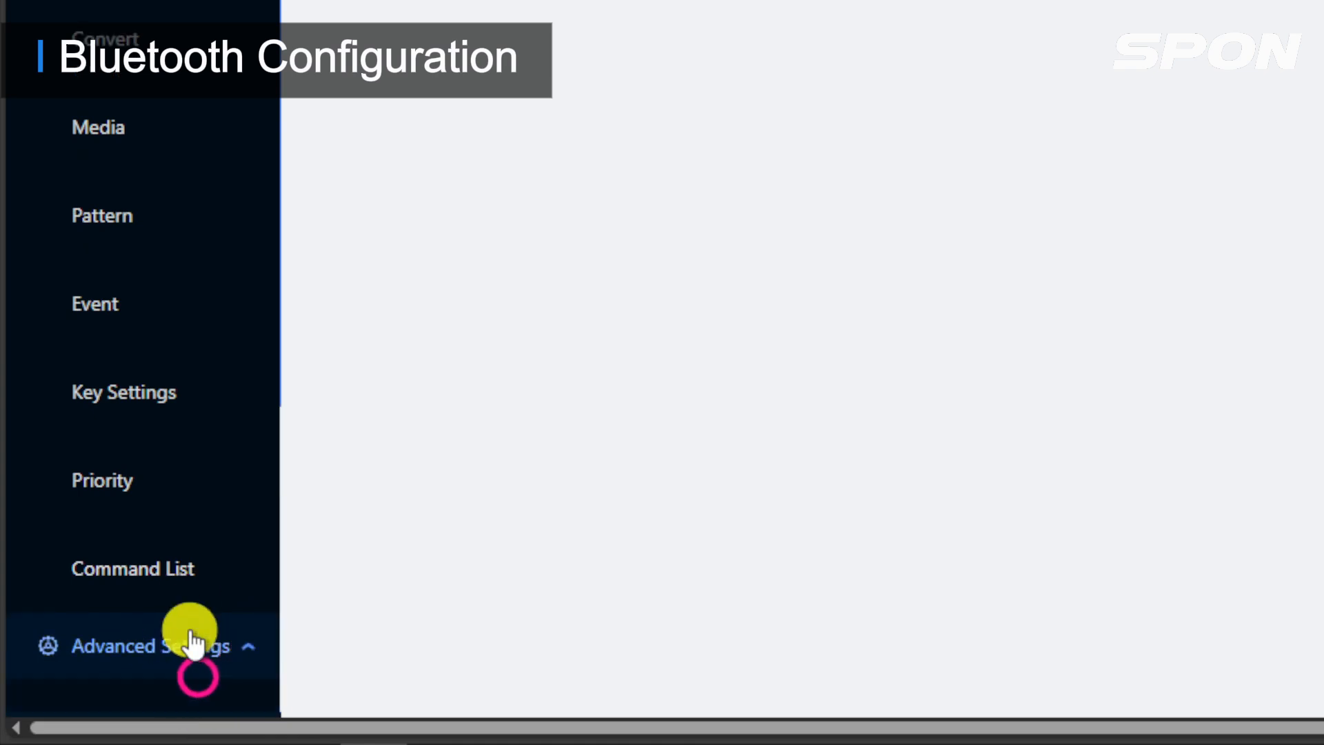
scroll(180, 482, "down", 5)
left_click(163, 324)
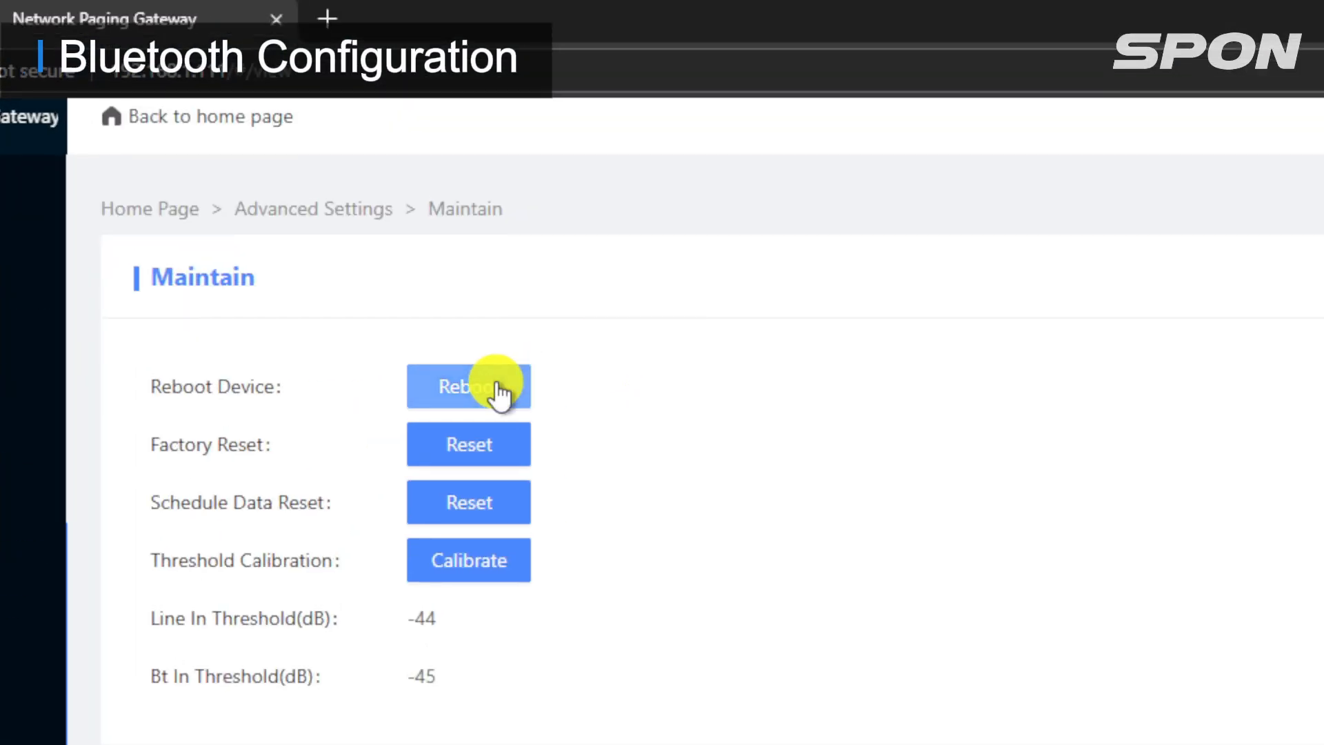
left_click(497, 387)
left_click(653, 381)
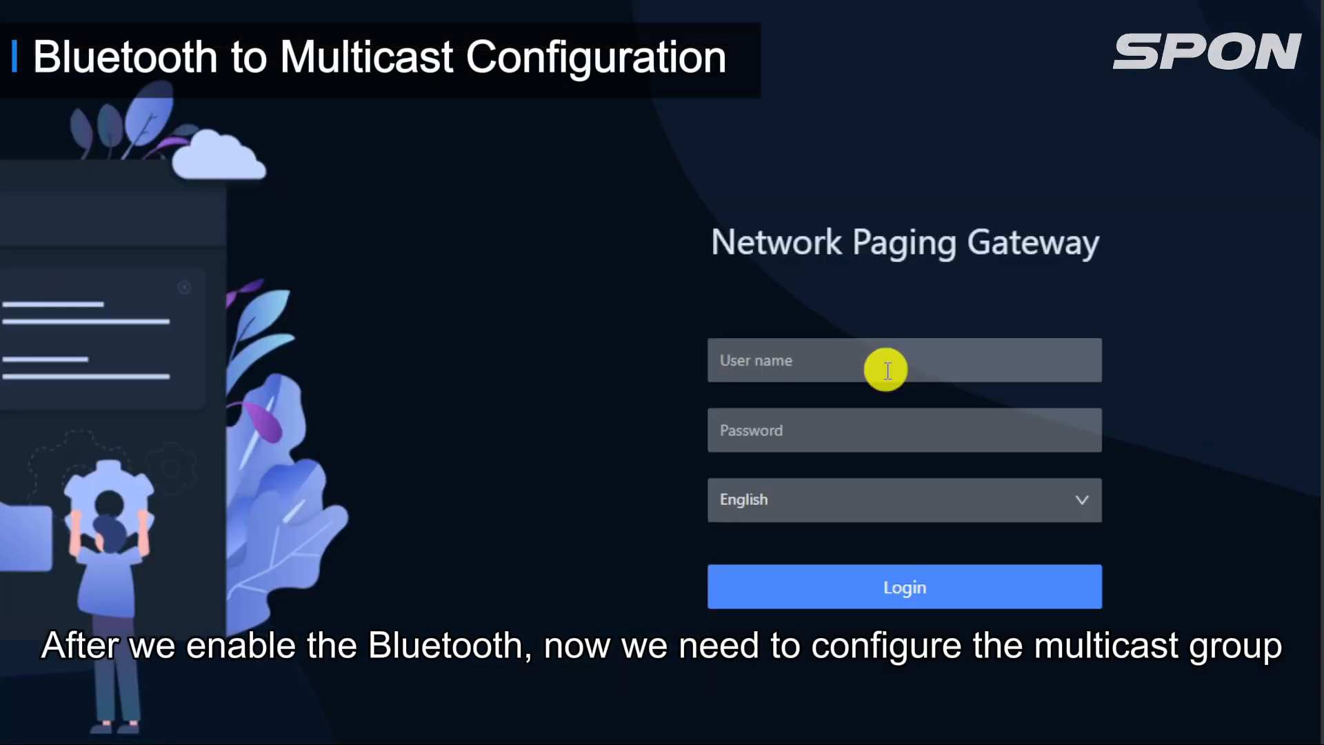
Step: Log in to the rebooted gateway again with the administrator's user name and password
left_click(1047, 353)
type("admin")
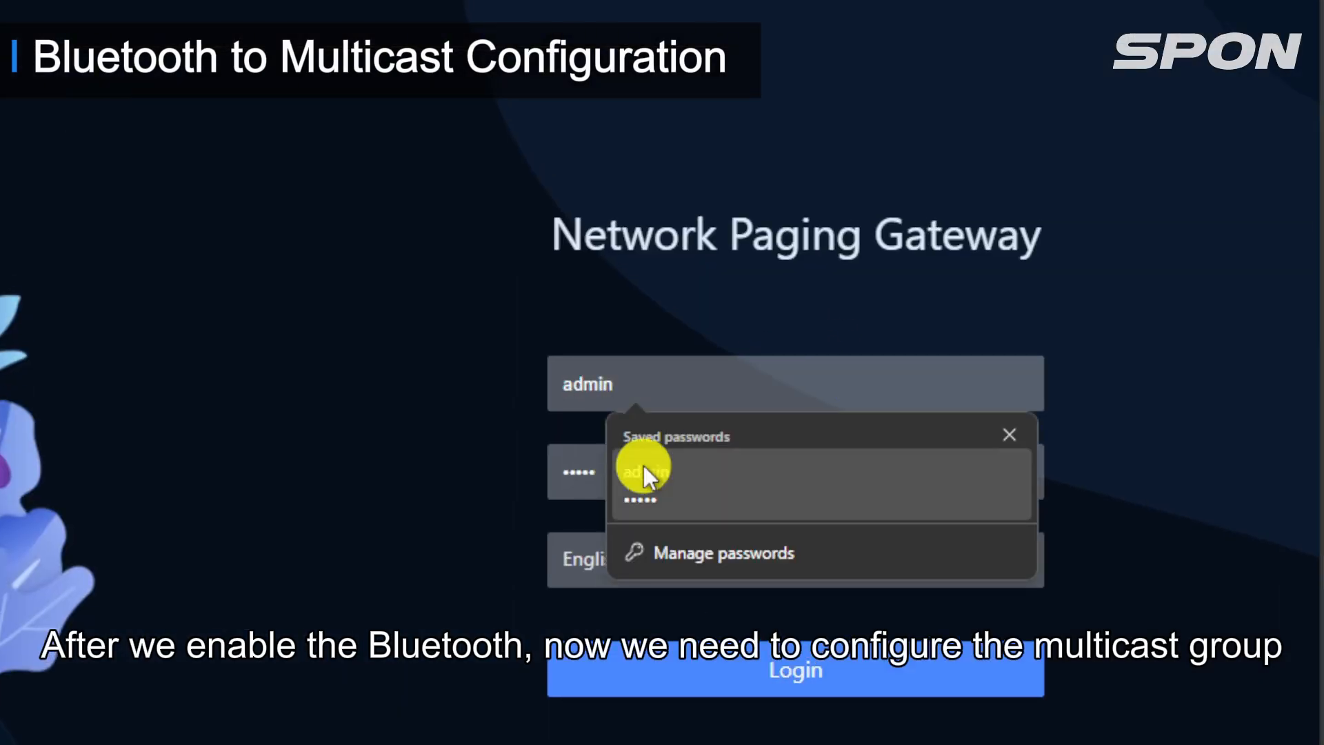
left_click(580, 475)
type("admin")
left_click(775, 656)
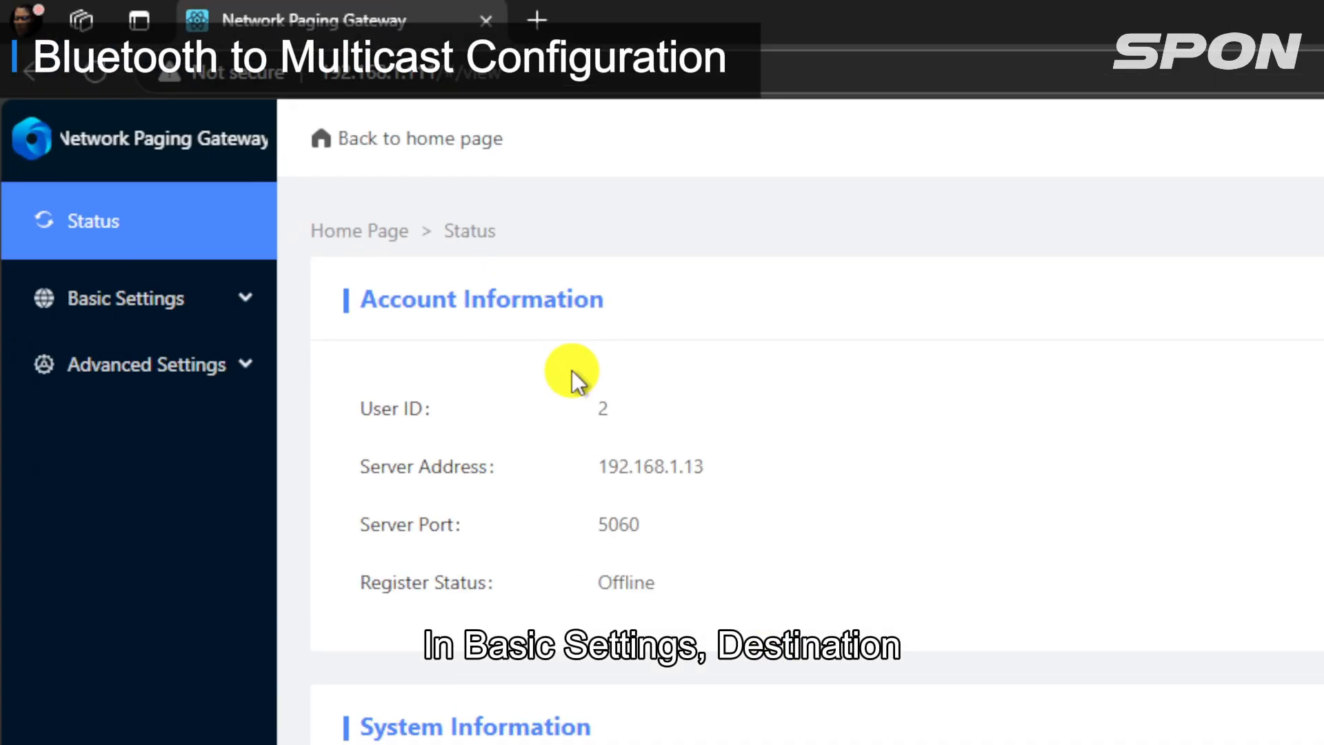
Step: In the Destination settings, rename the first multicast group as All zone
left_click(262, 304)
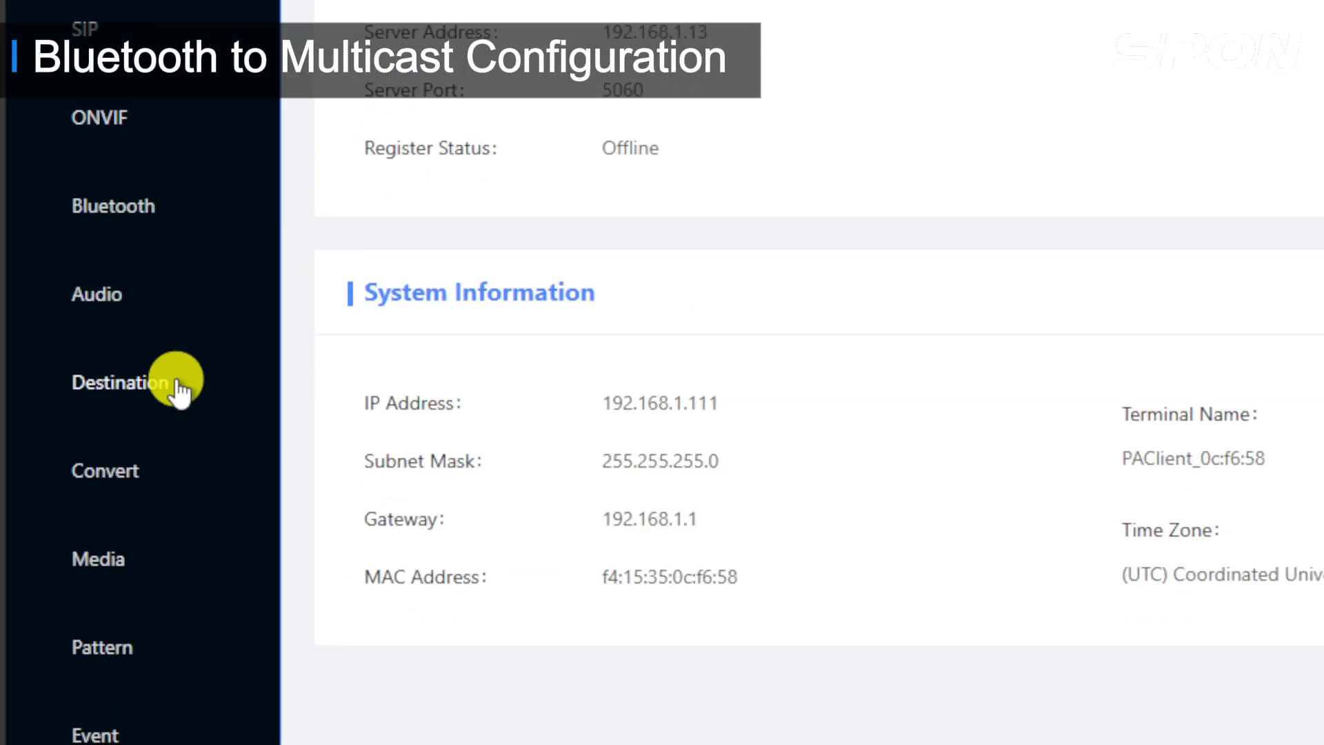
left_click(178, 383)
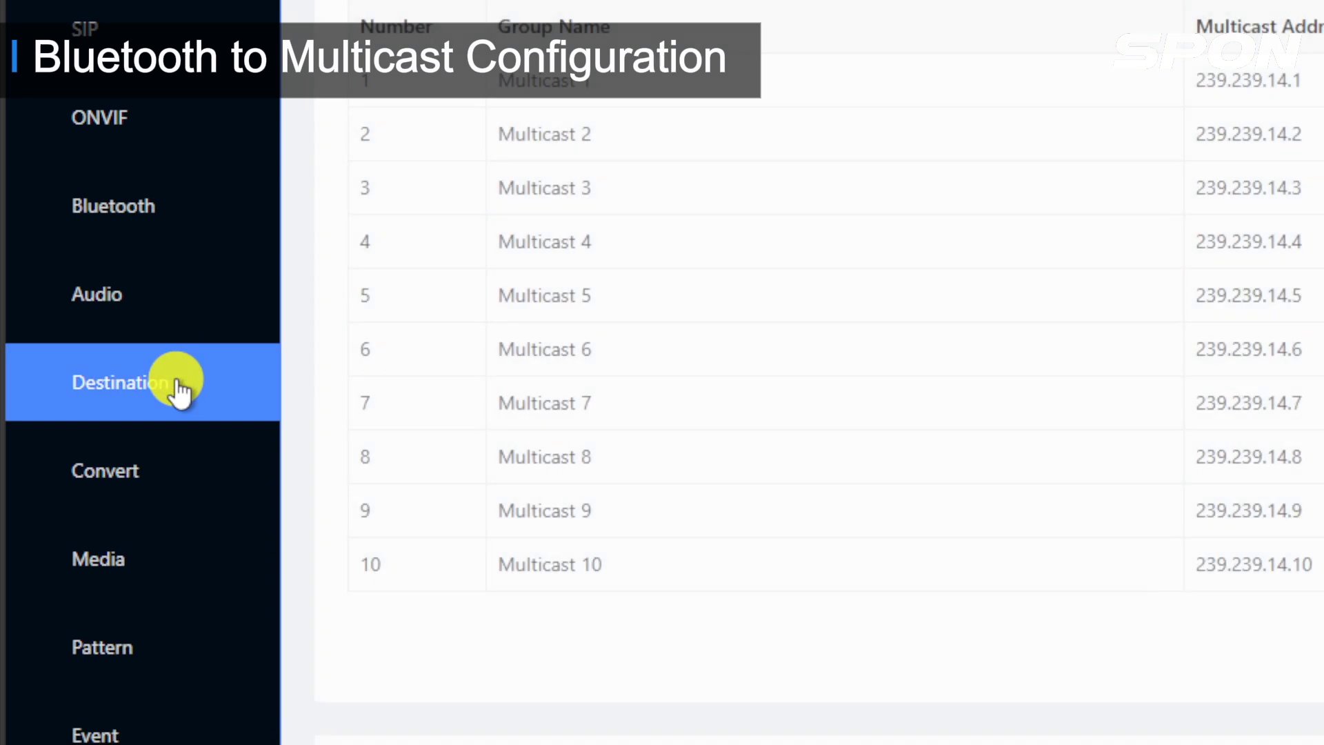
left_click(634, 86)
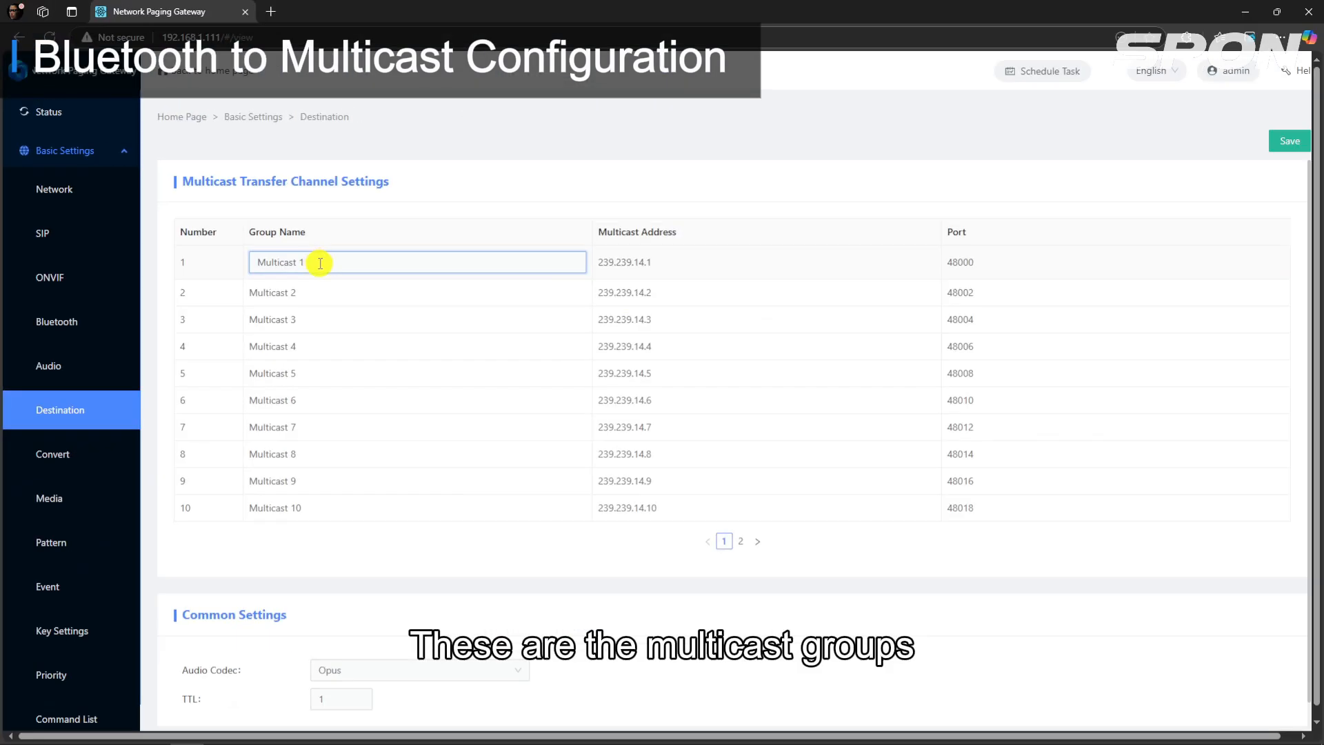
left_click(652, 270)
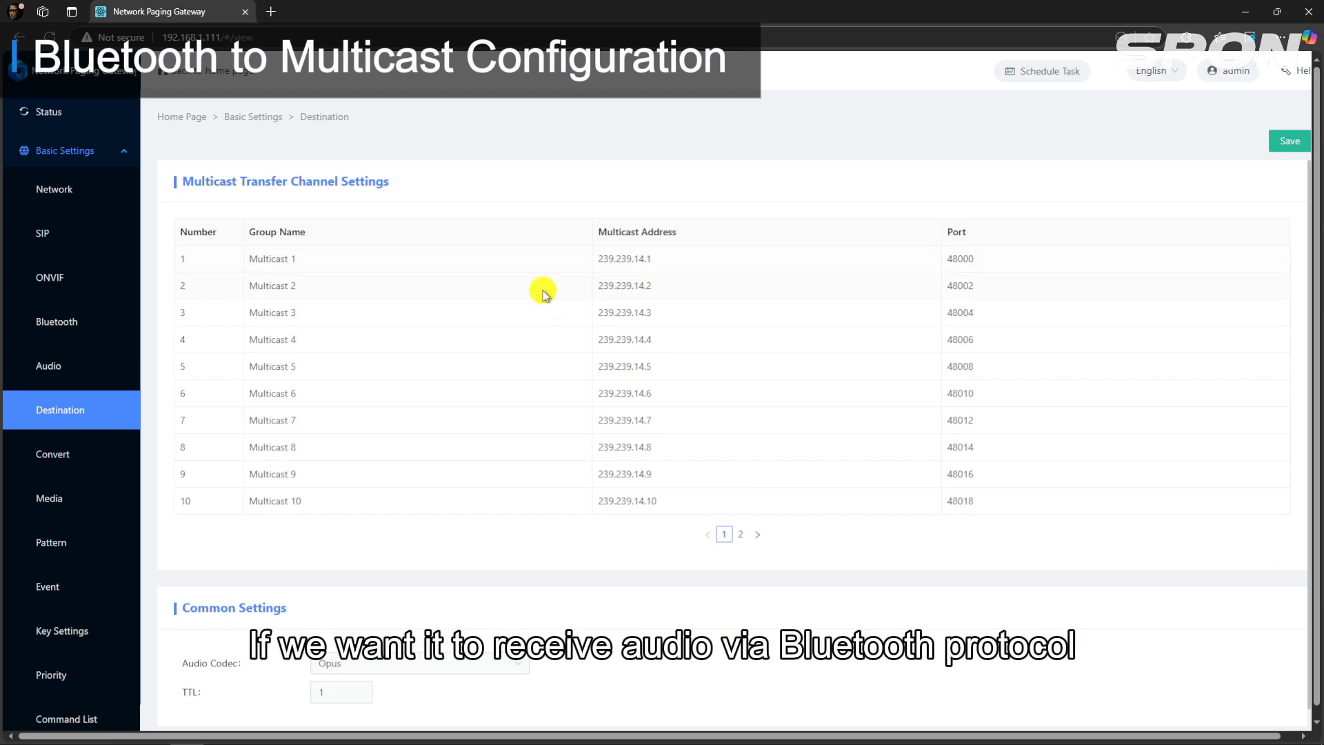
left_click(295, 260)
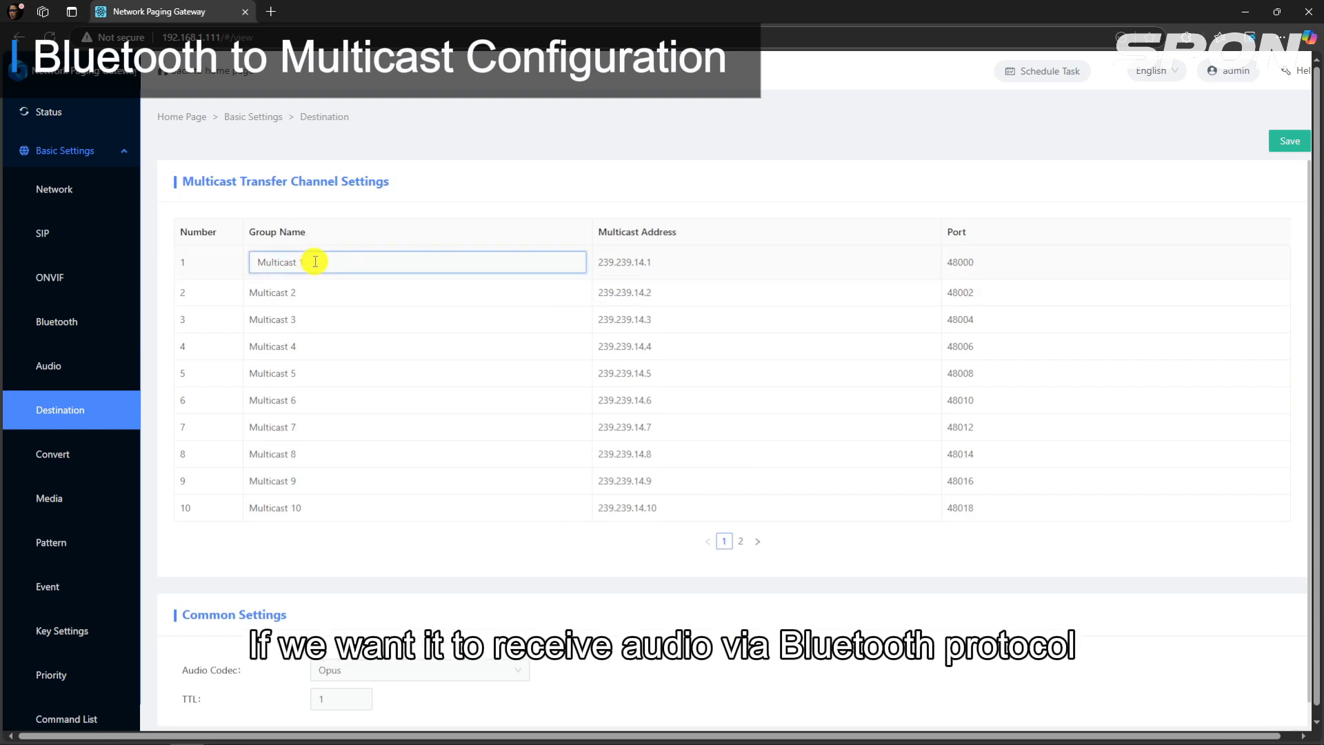
triple_click(318, 261)
type("A")
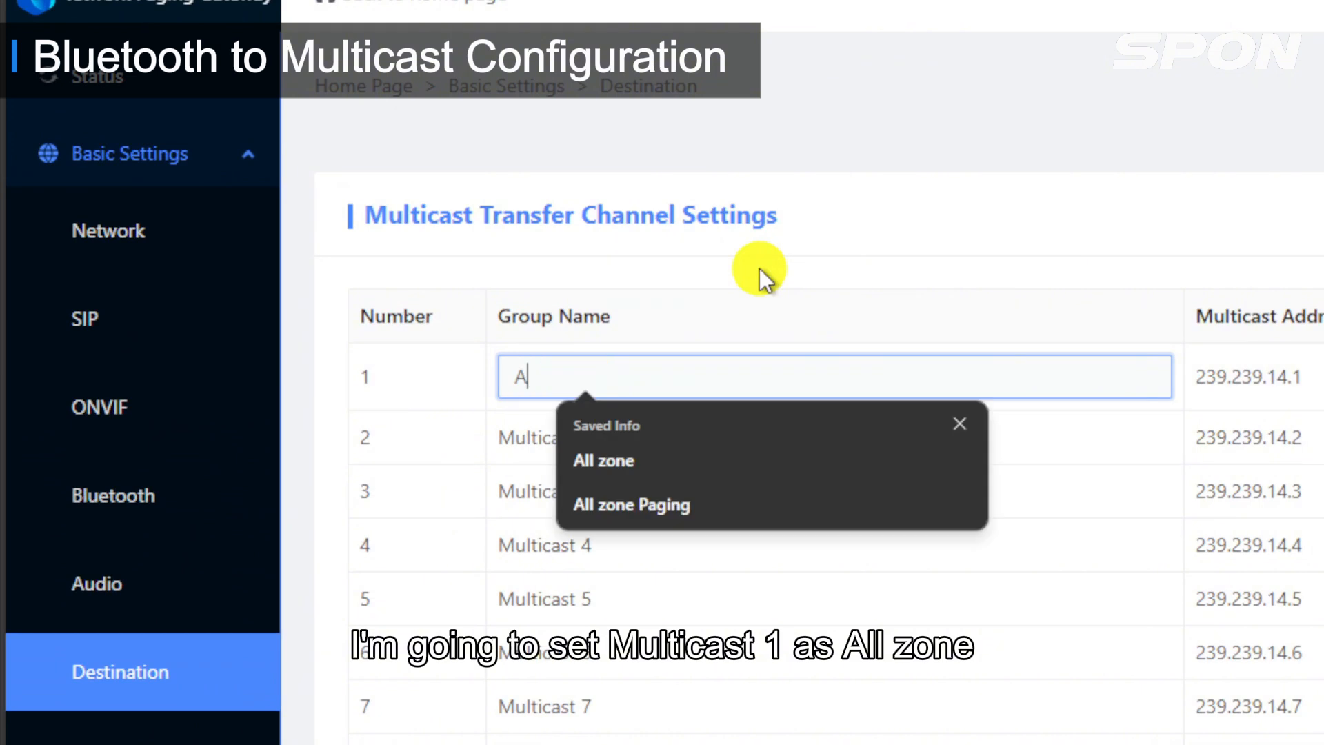
type("ll zone")
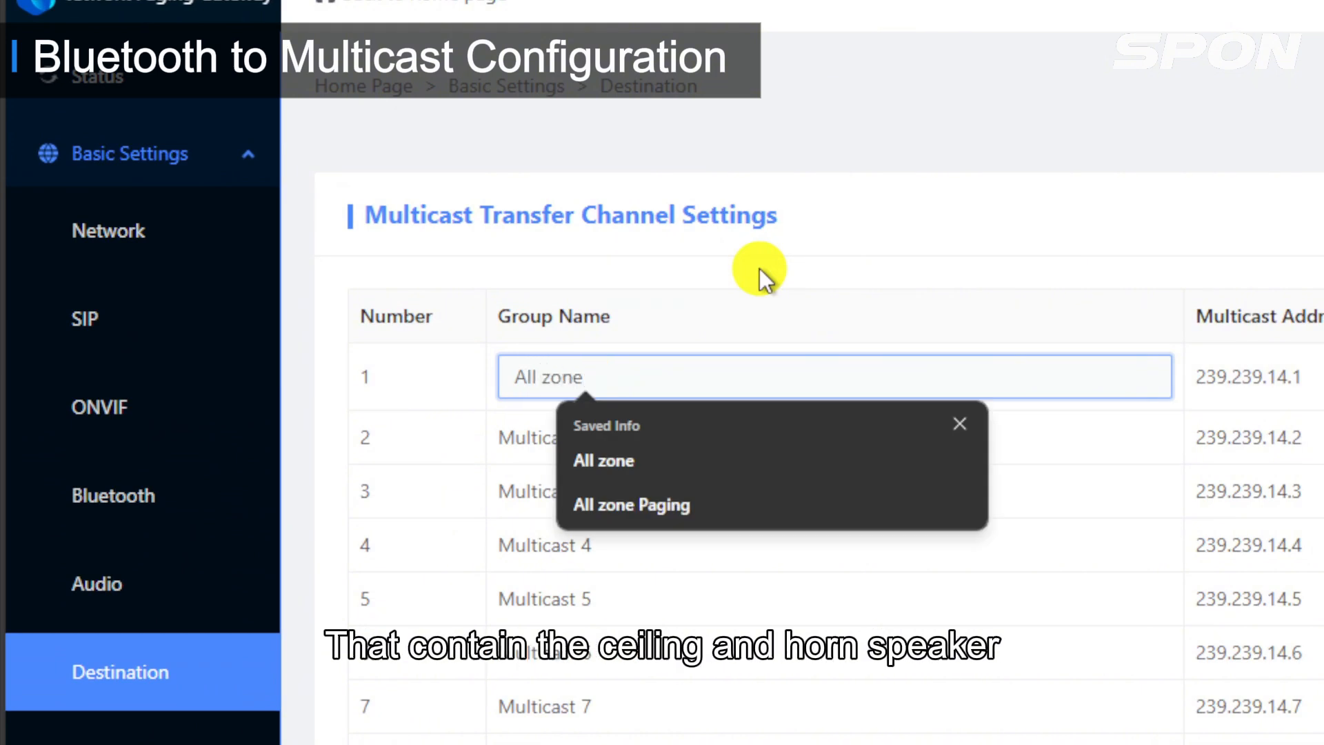
left_click(773, 275)
Step: Rename the second multicast group as Indoor Area
left_click(648, 421)
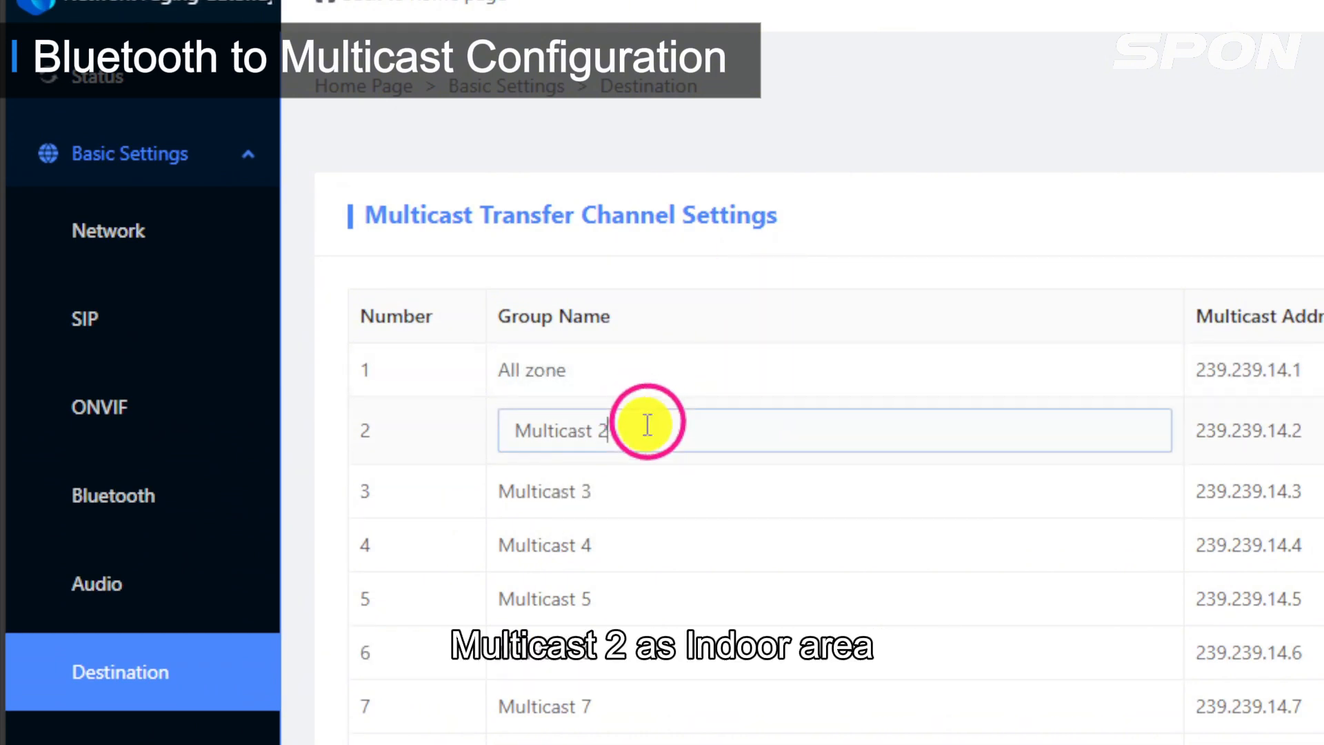
left_click_drag(634, 431, 473, 437)
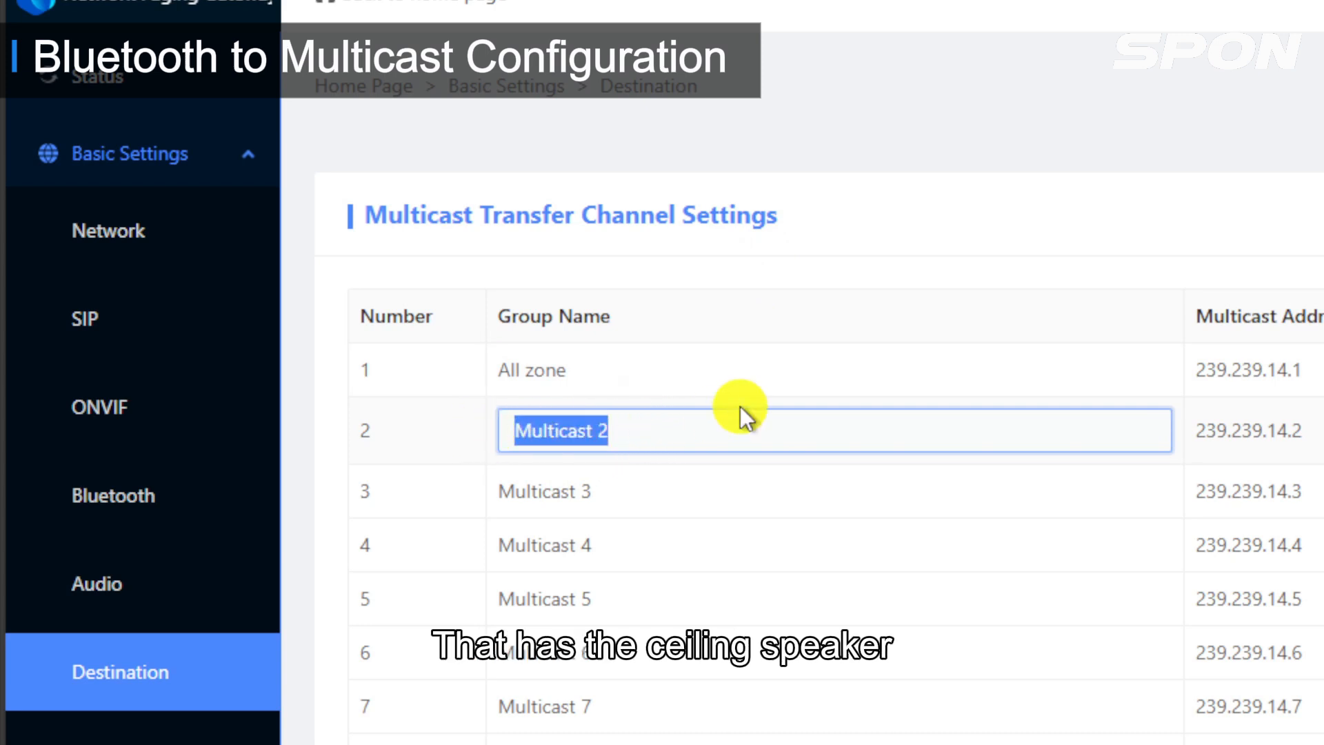
type("Indoor Arer")
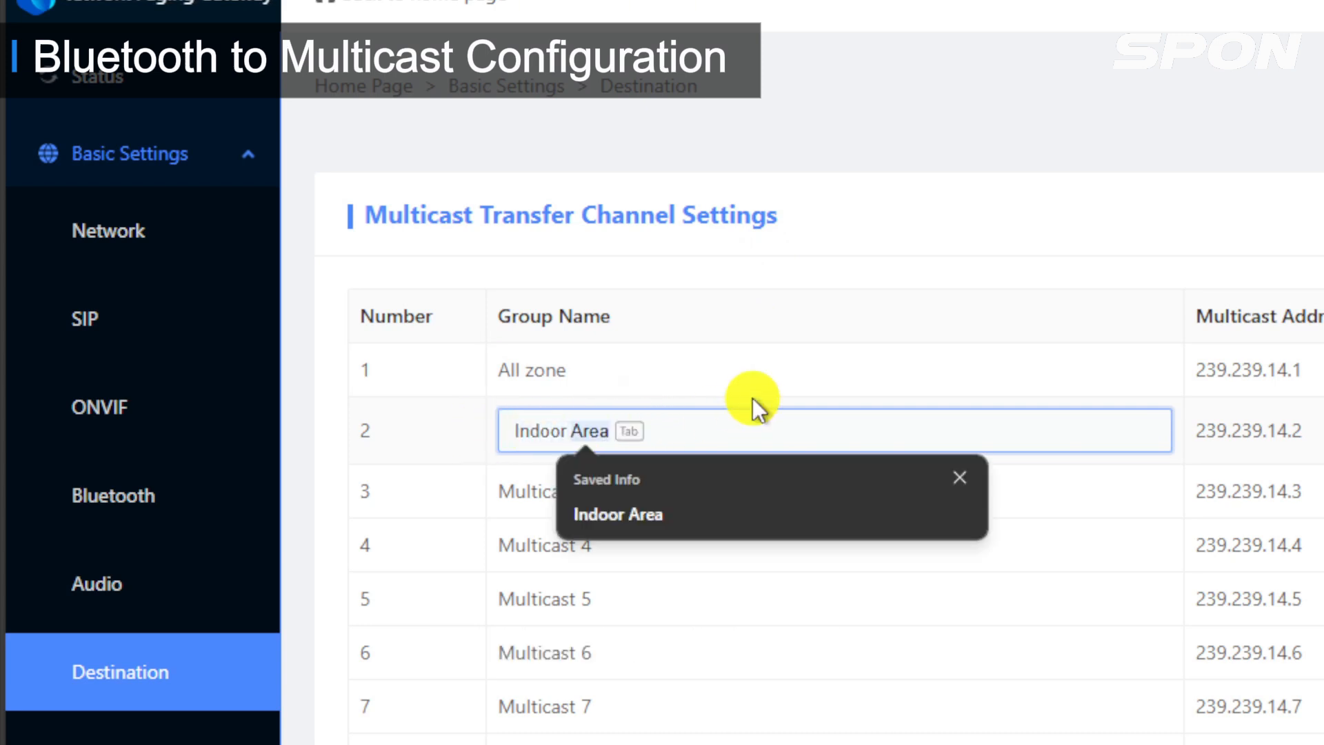
type("a")
key("BackSpace")
key("BackSpace")
key("BackSpace")
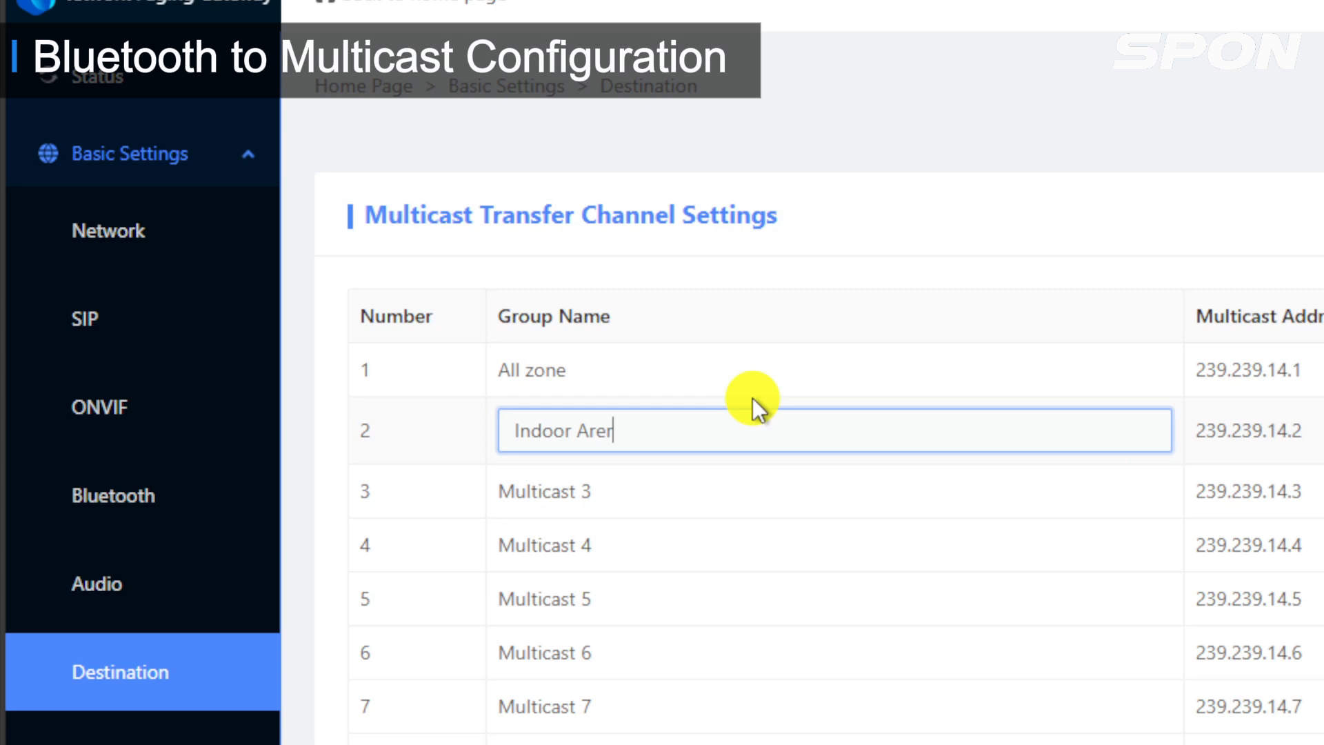
key("Down")
key("Return")
left_click(635, 510)
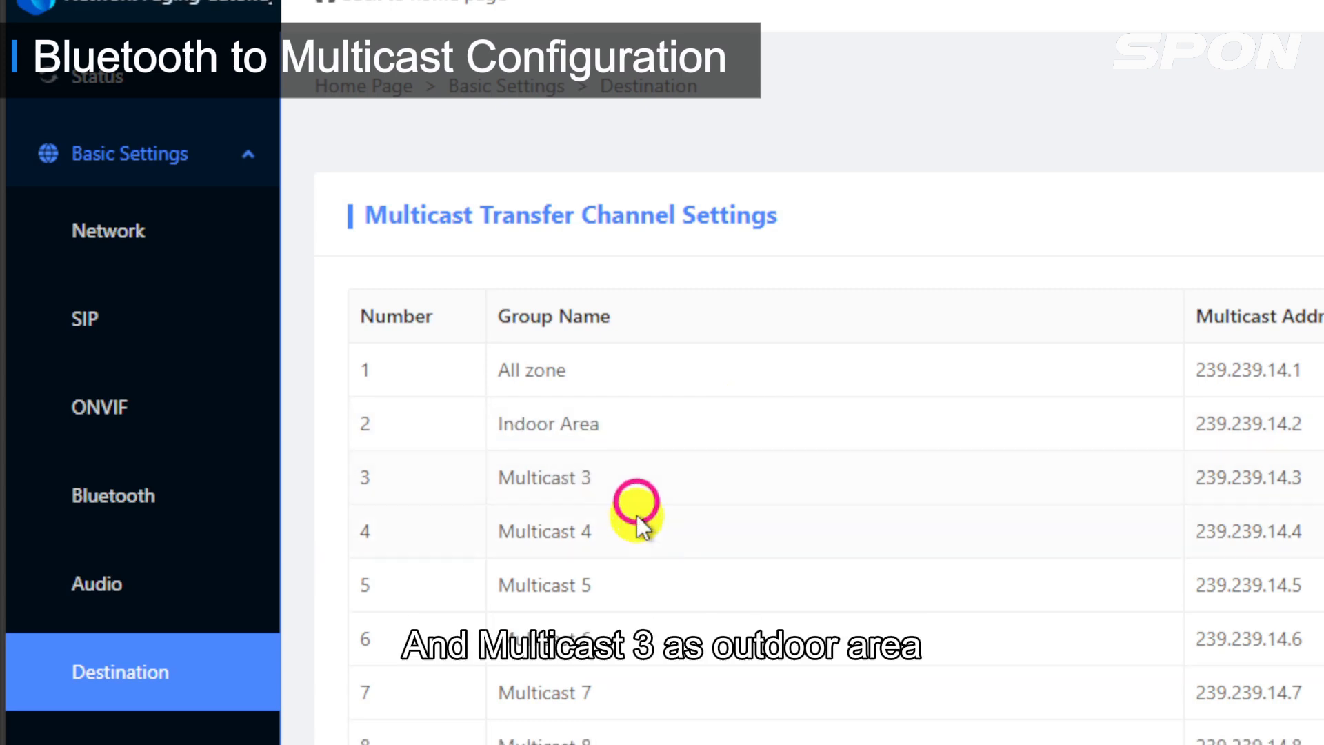
Step: Rename the third multicast group as Outdoor Area and save the Destination settings
left_click(634, 476)
left_click_drag(633, 478, 490, 481)
type("Ou")
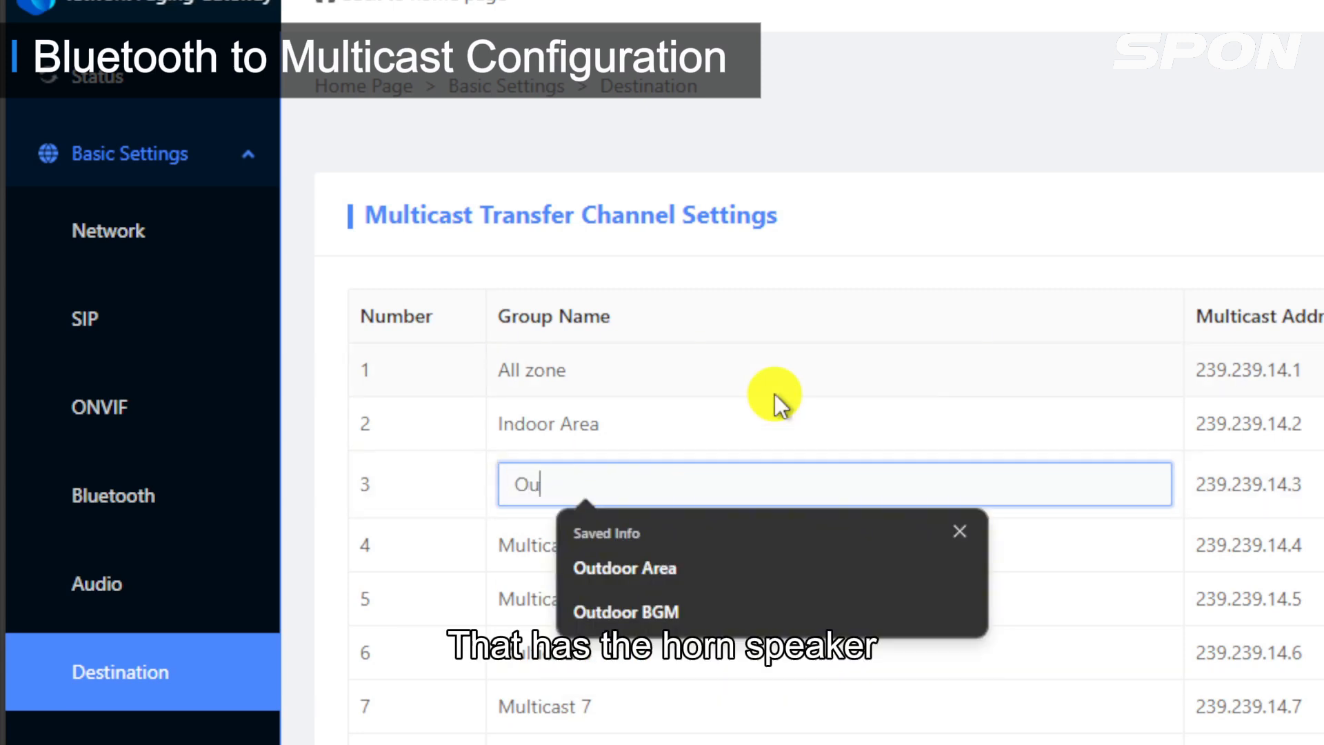
type("tdoor Area")
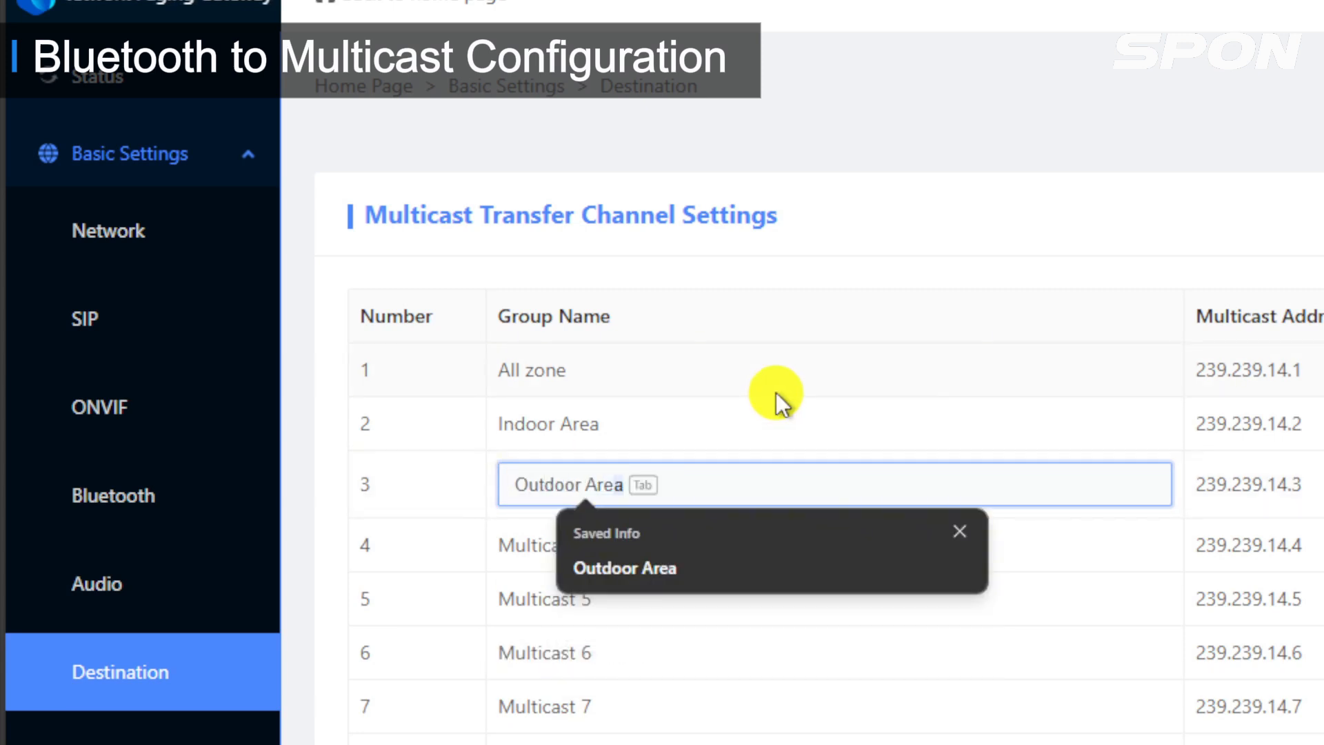
left_click(813, 317)
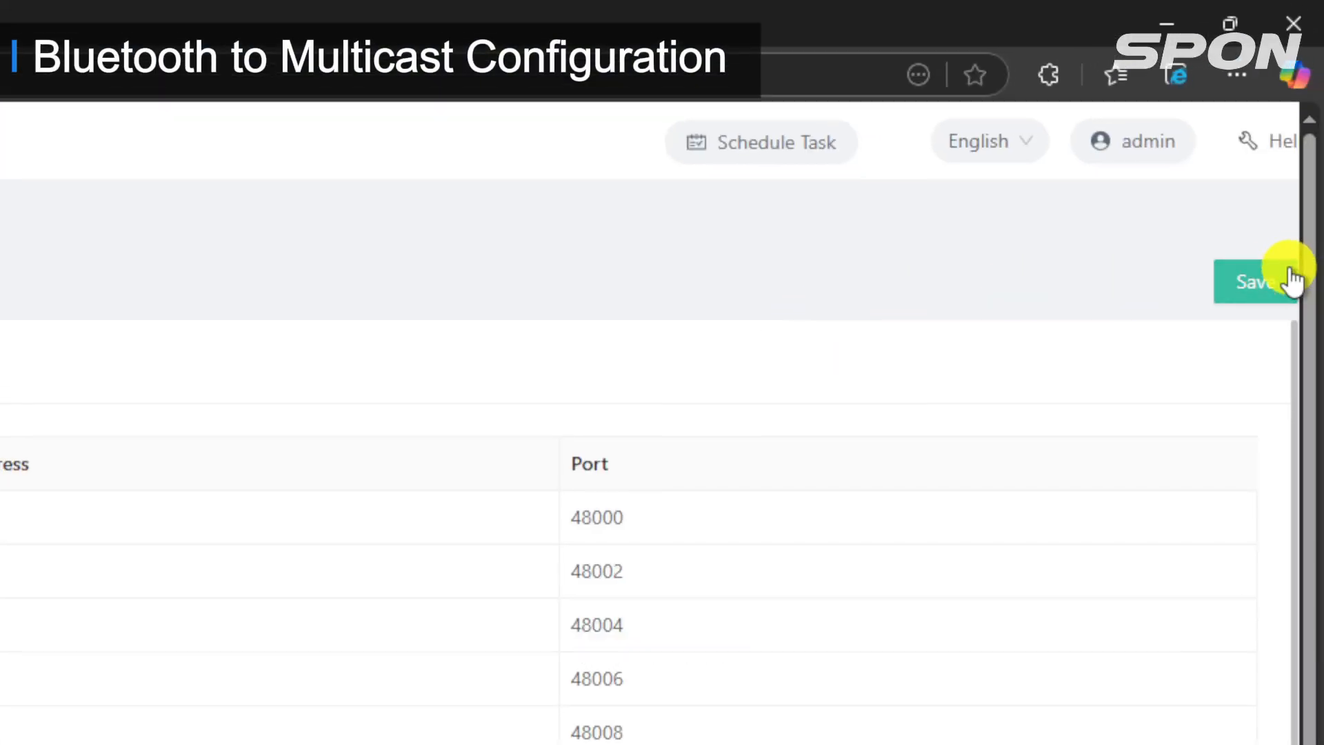
left_click(1292, 279)
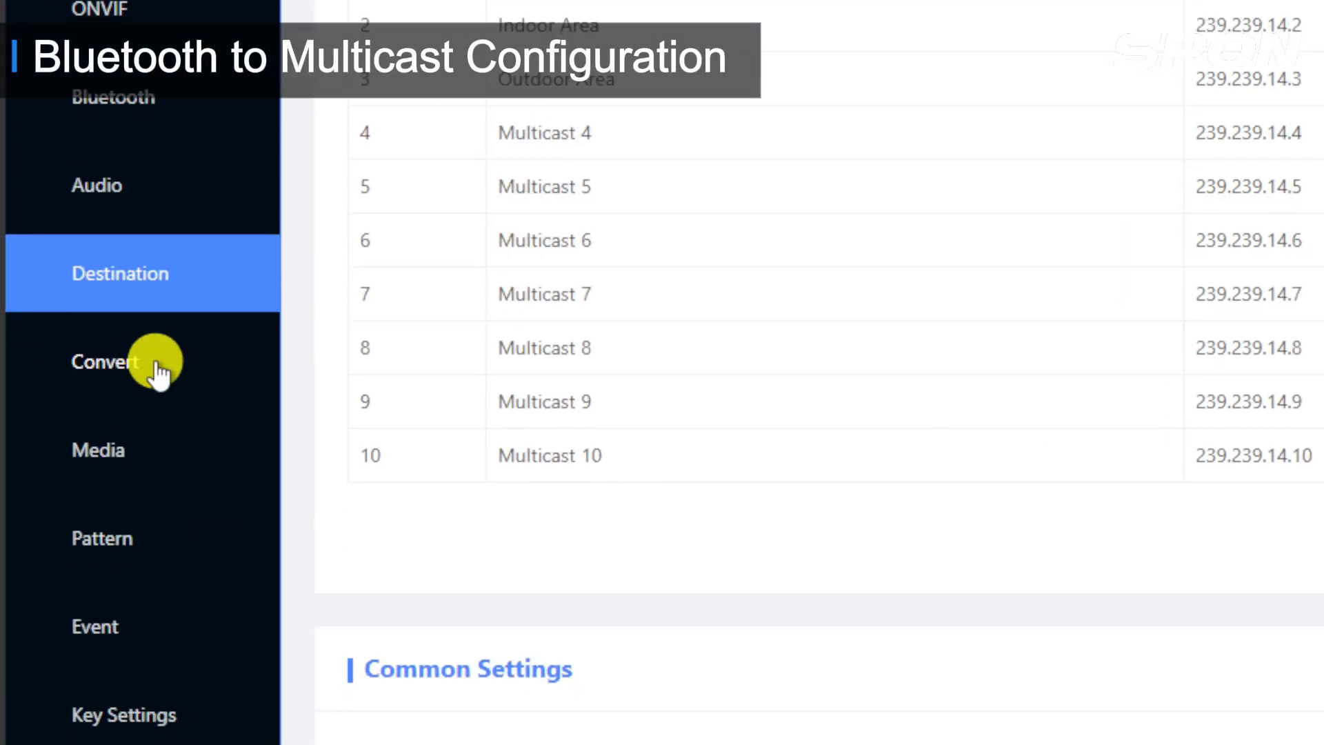
Step: In the Convert settings, set the Bluetooth destination to the All zone multicast group and save
left_click(156, 364)
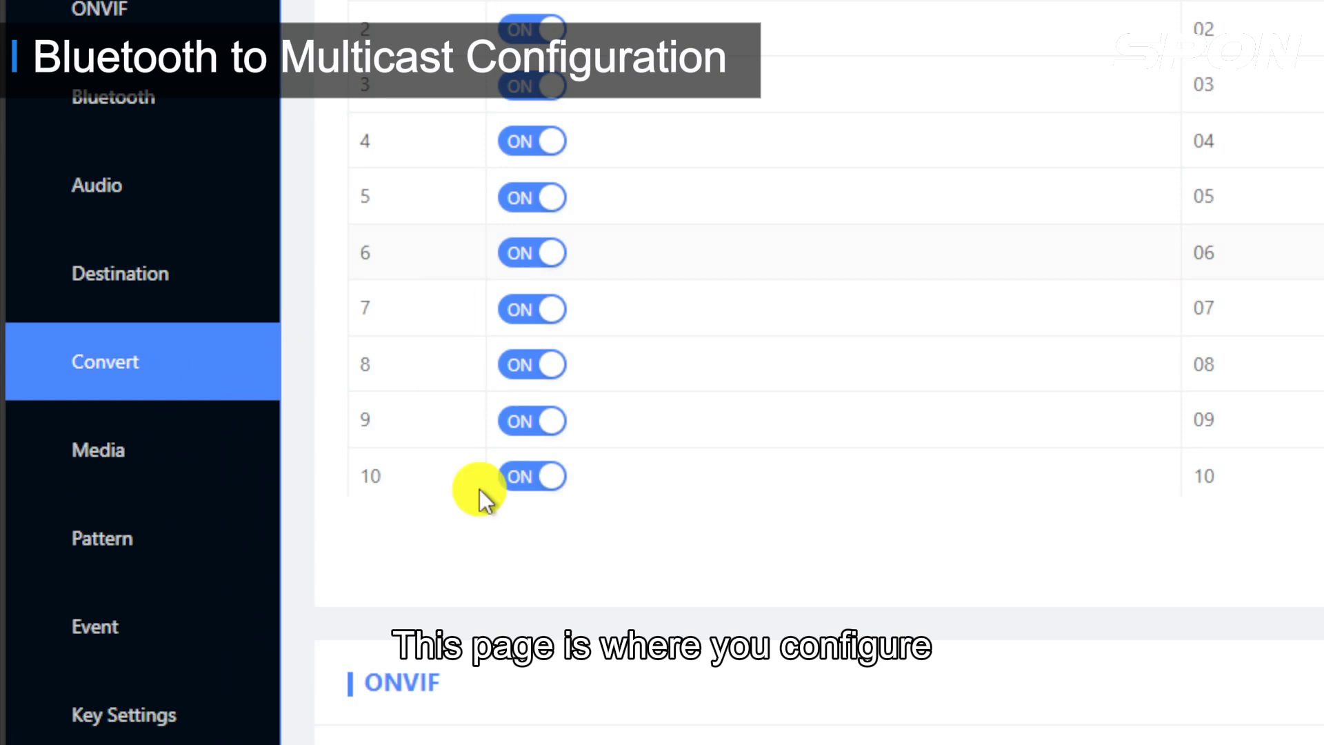
scroll(508, 711, "down", 3)
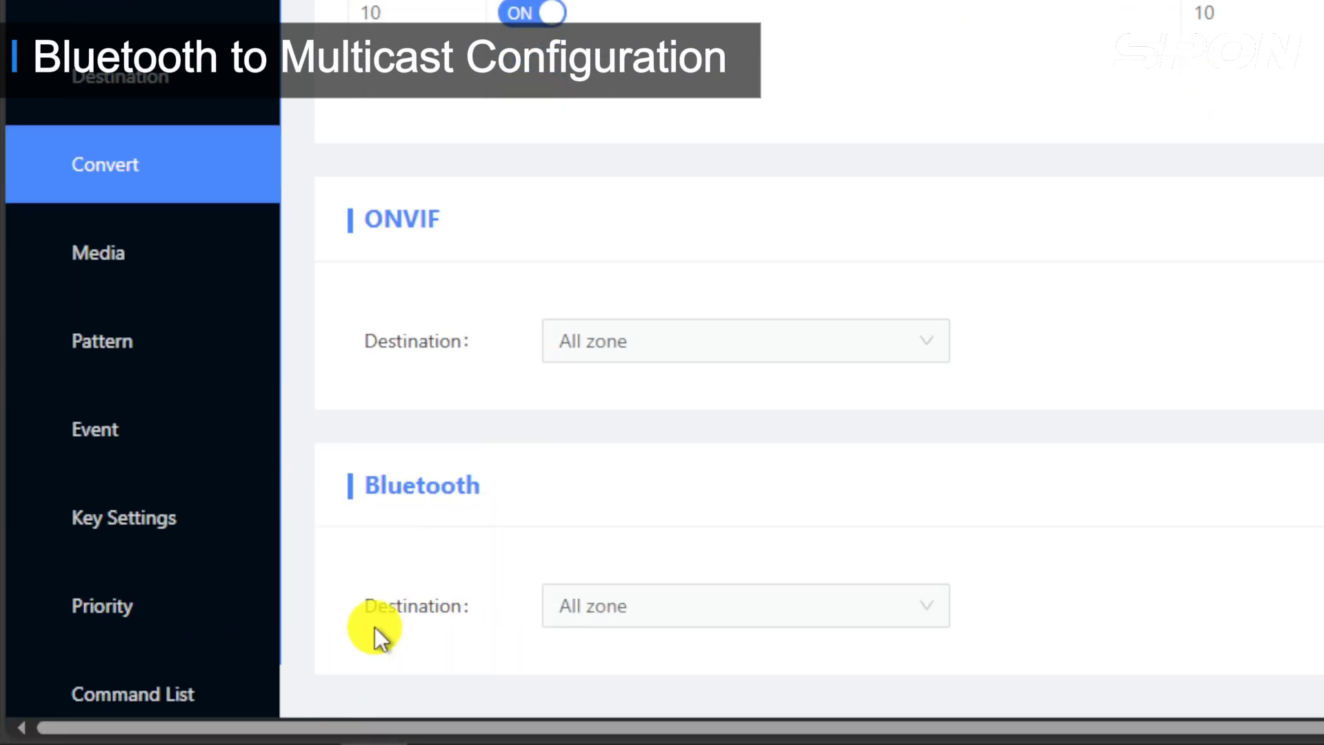
left_click(658, 610)
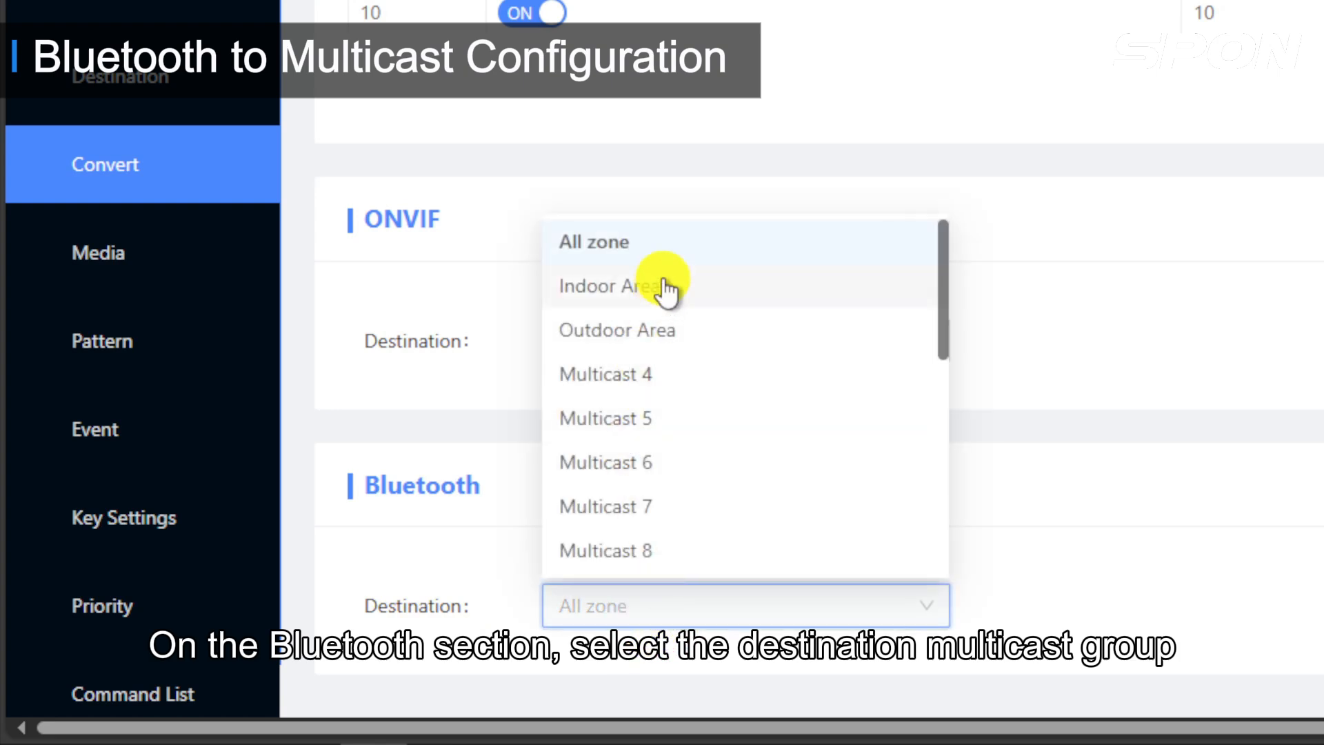
left_click(668, 241)
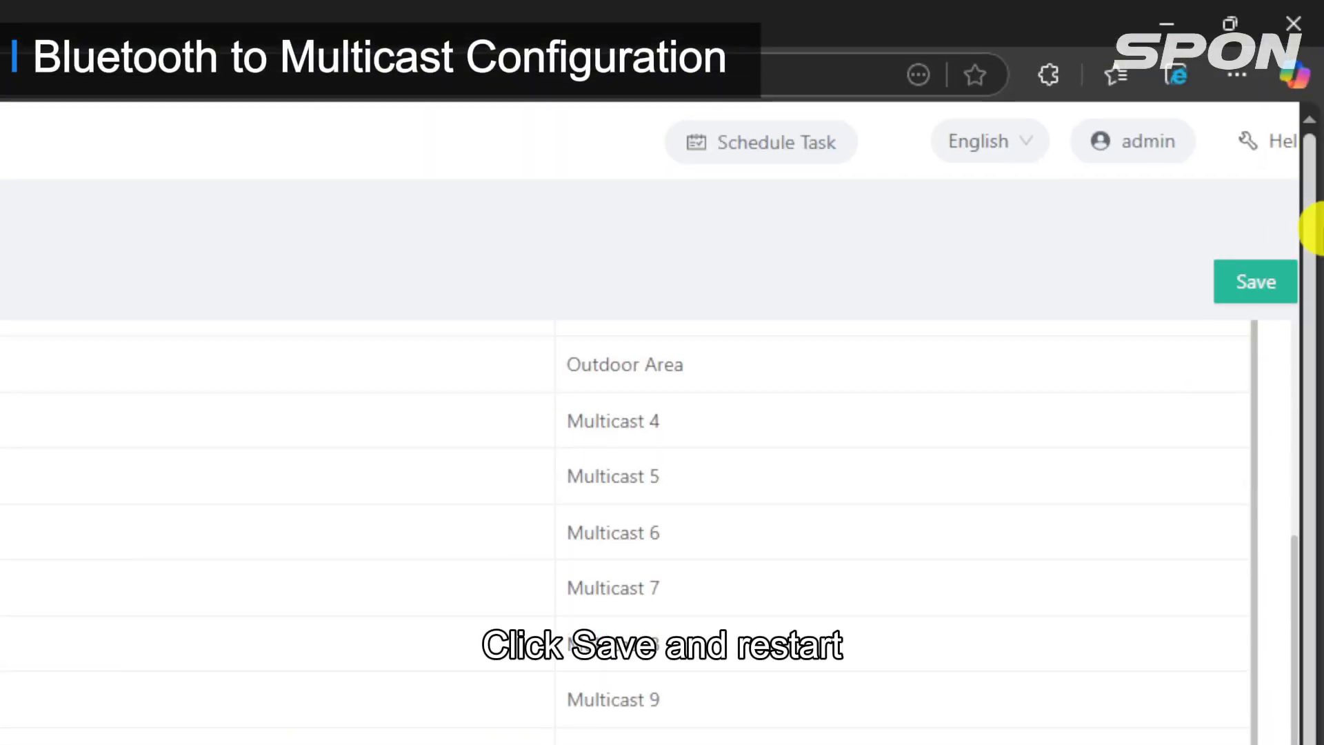
left_click(1242, 284)
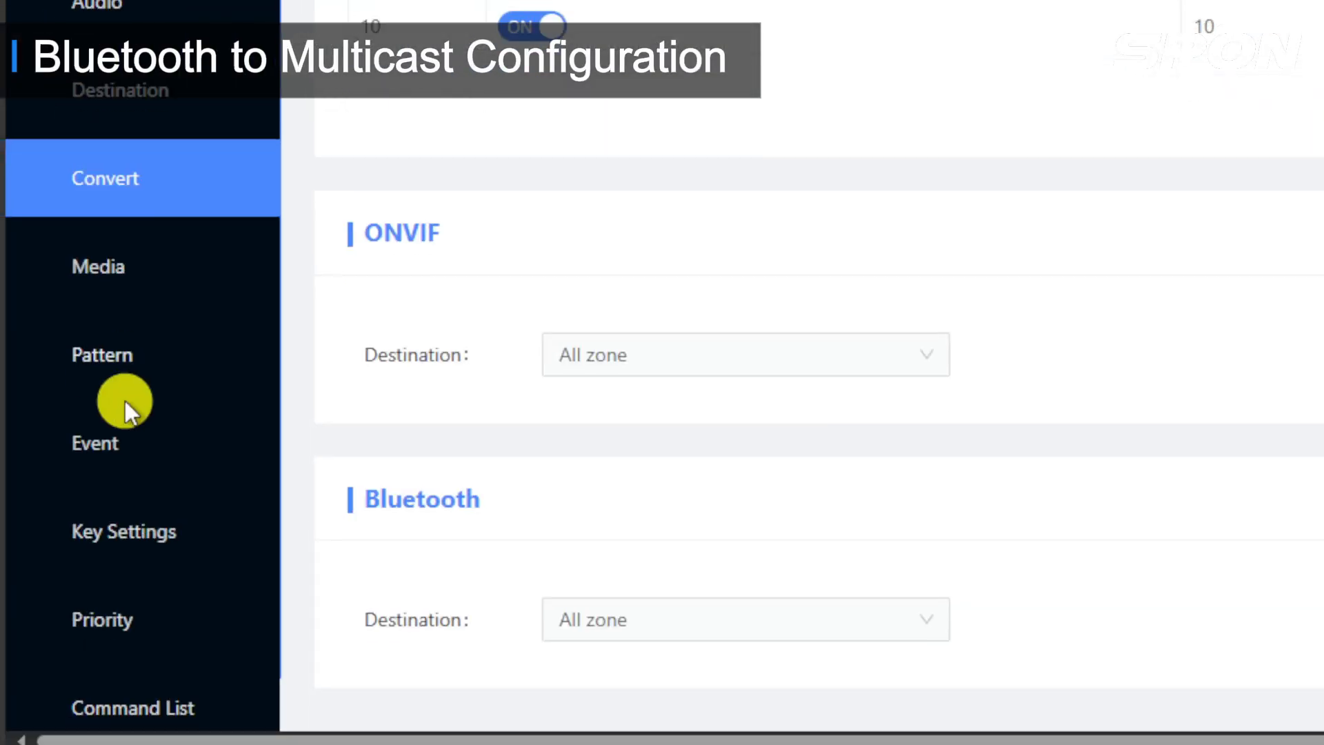
Step: Reboot the gateway from its maintenance settings and confirm the restart
scroll(145, 420, "down", 2)
left_click(210, 658)
scroll(198, 551, "down", 5)
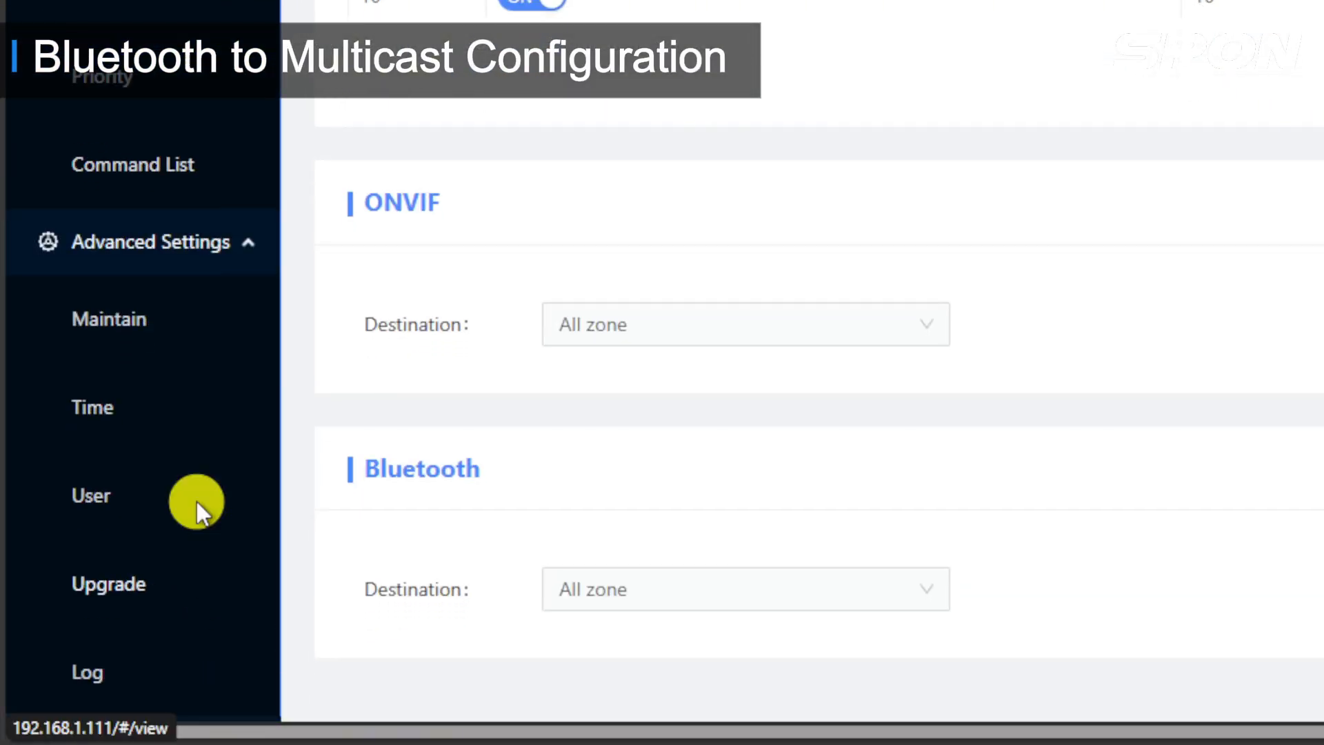
left_click(154, 321)
left_click(665, 373)
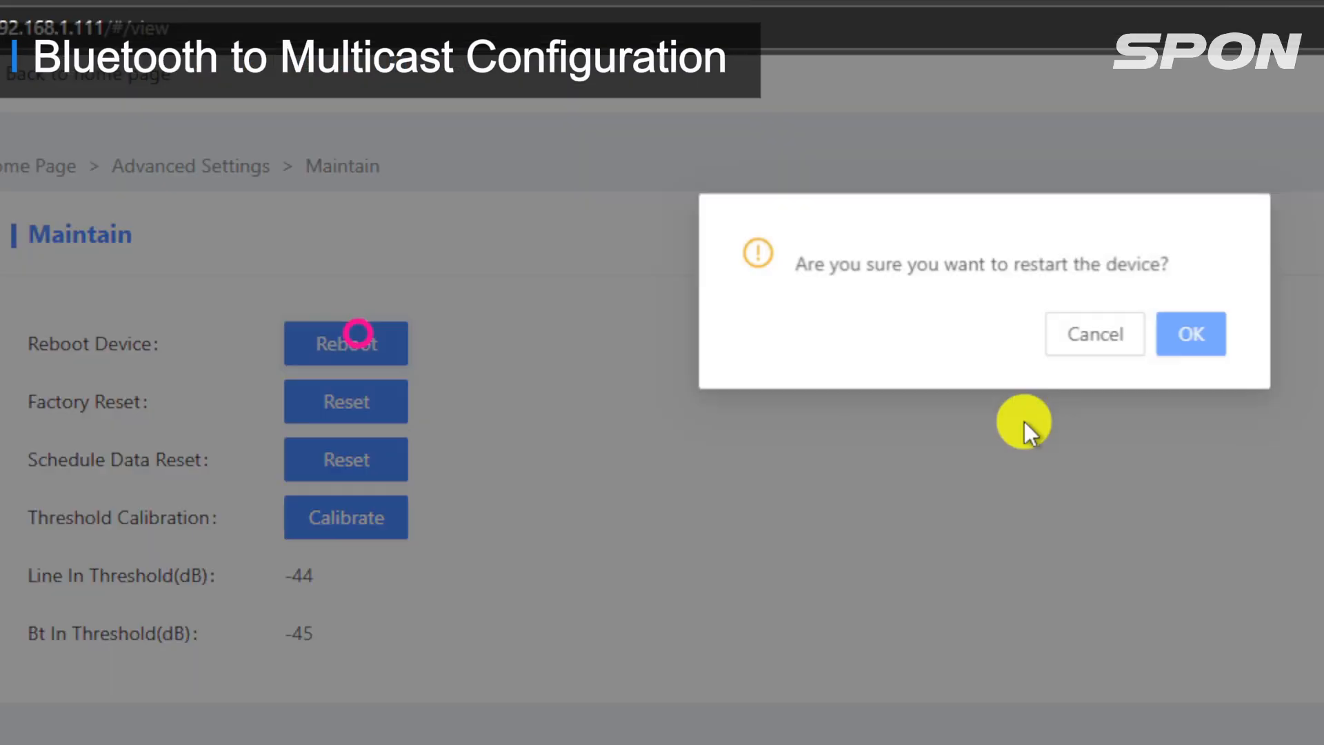
left_click(1191, 334)
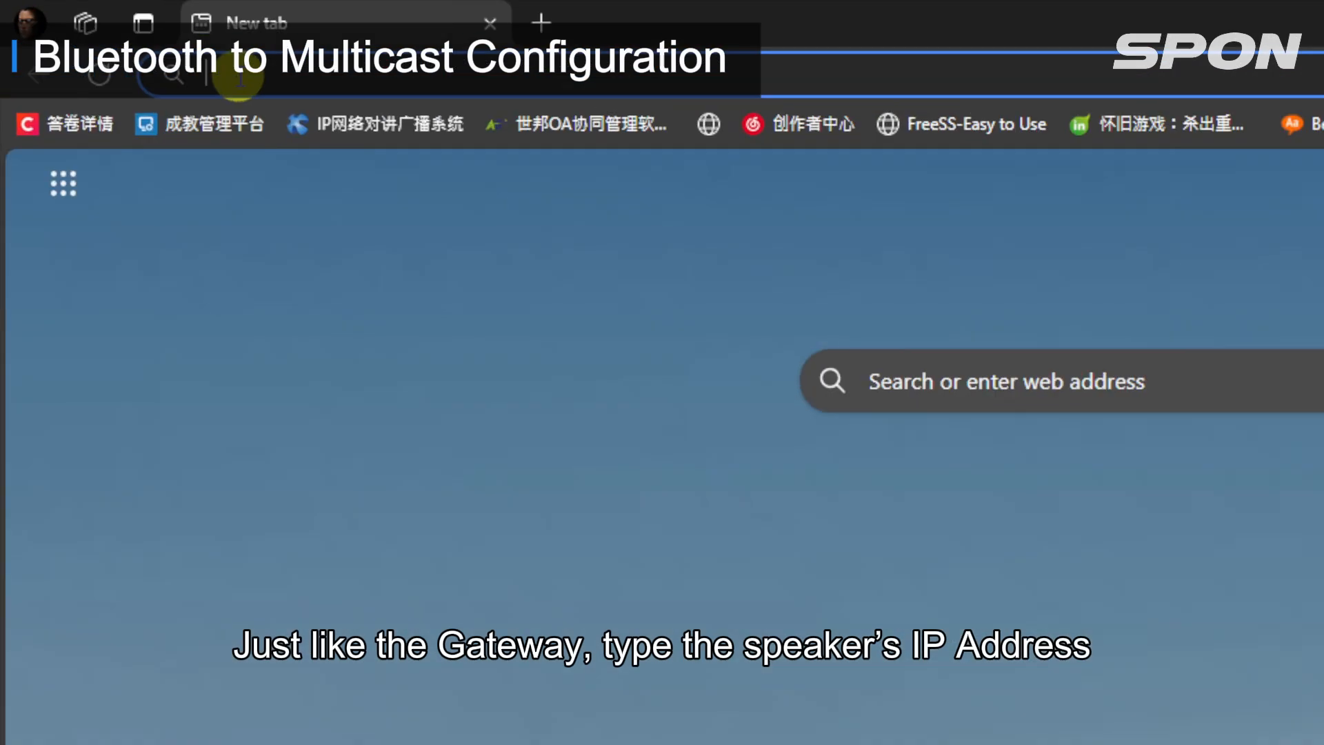
Step: Open the ceiling speaker's web interface at 192.168.1.120 and log in with the administrator's user name and password
type("192.1")
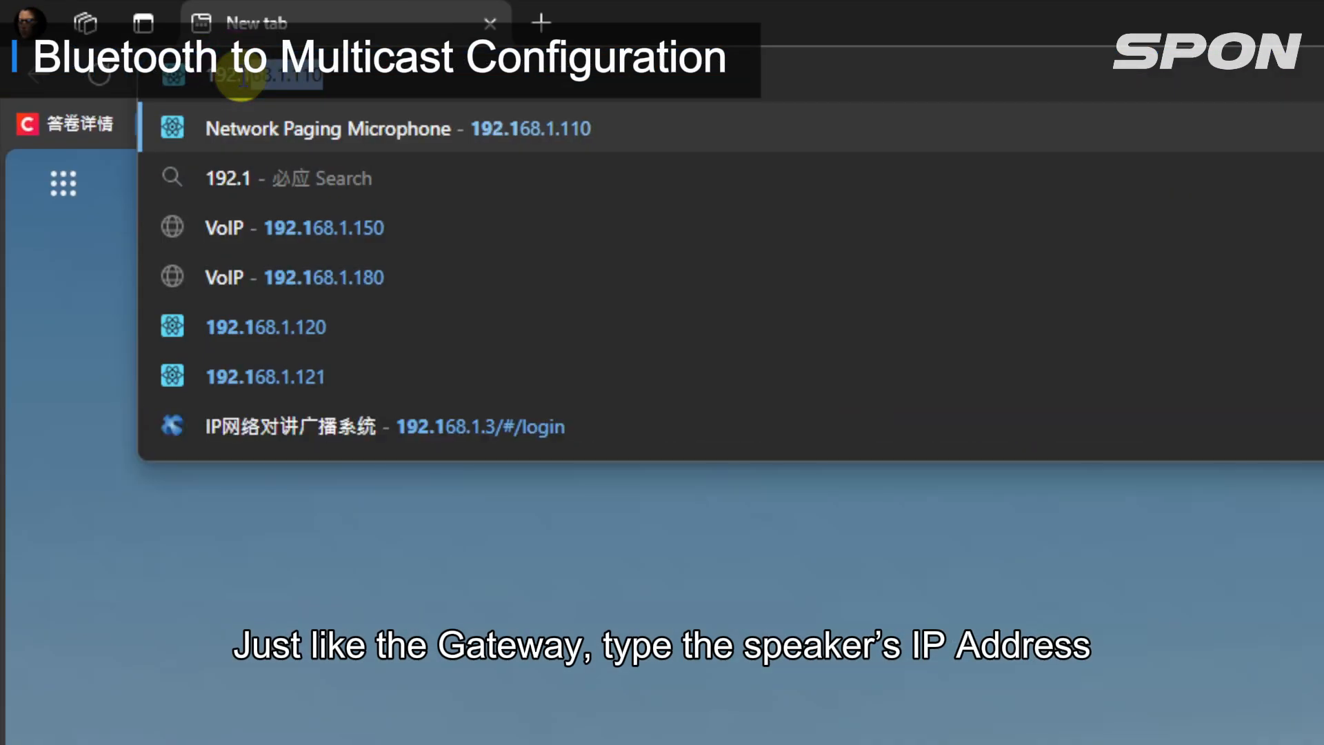
type("68.1.120")
key("Return")
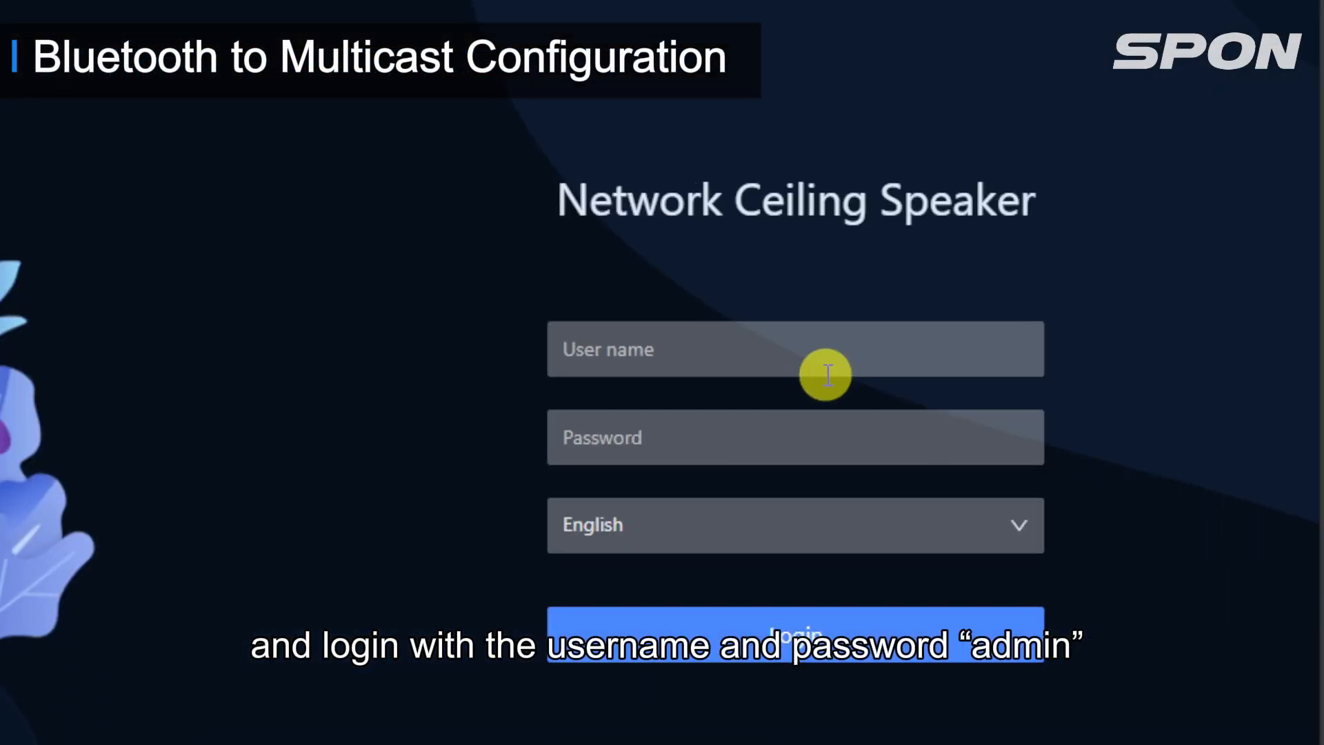
left_click(1073, 358)
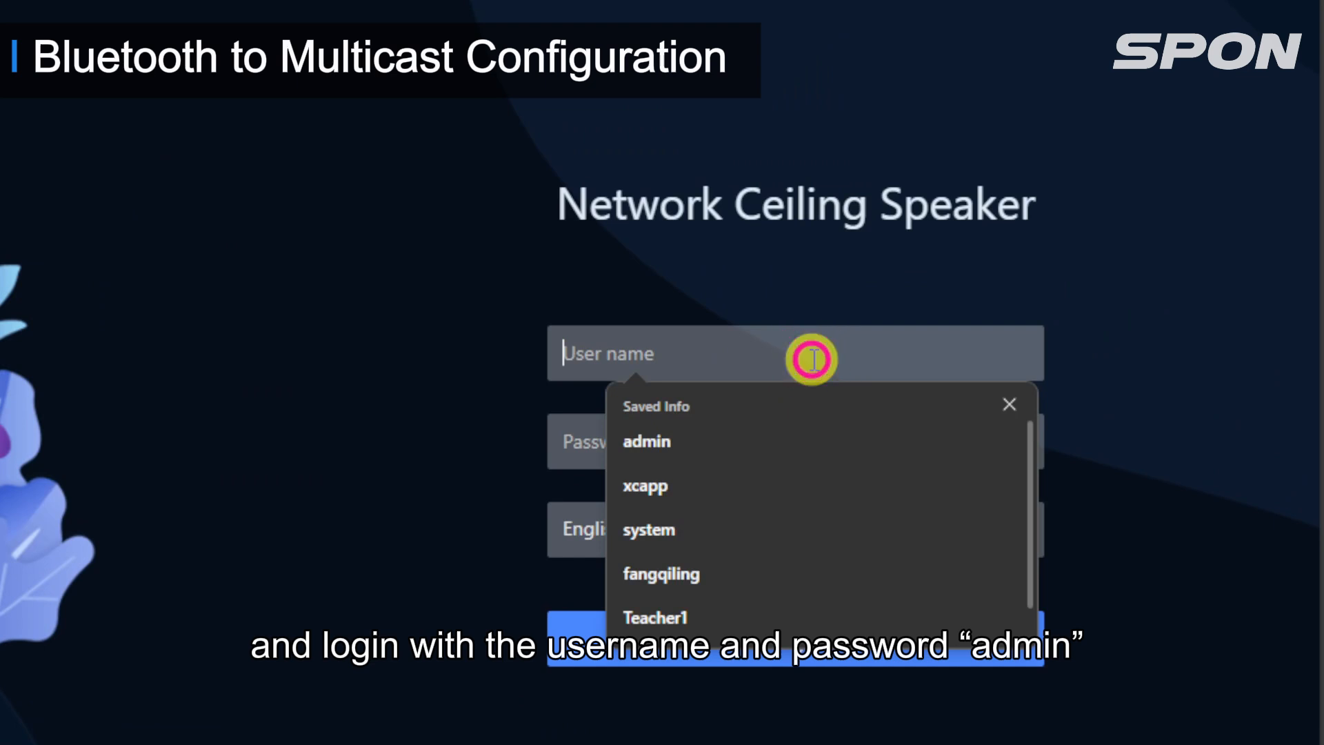
type("admin")
key("Tab")
type("admi")
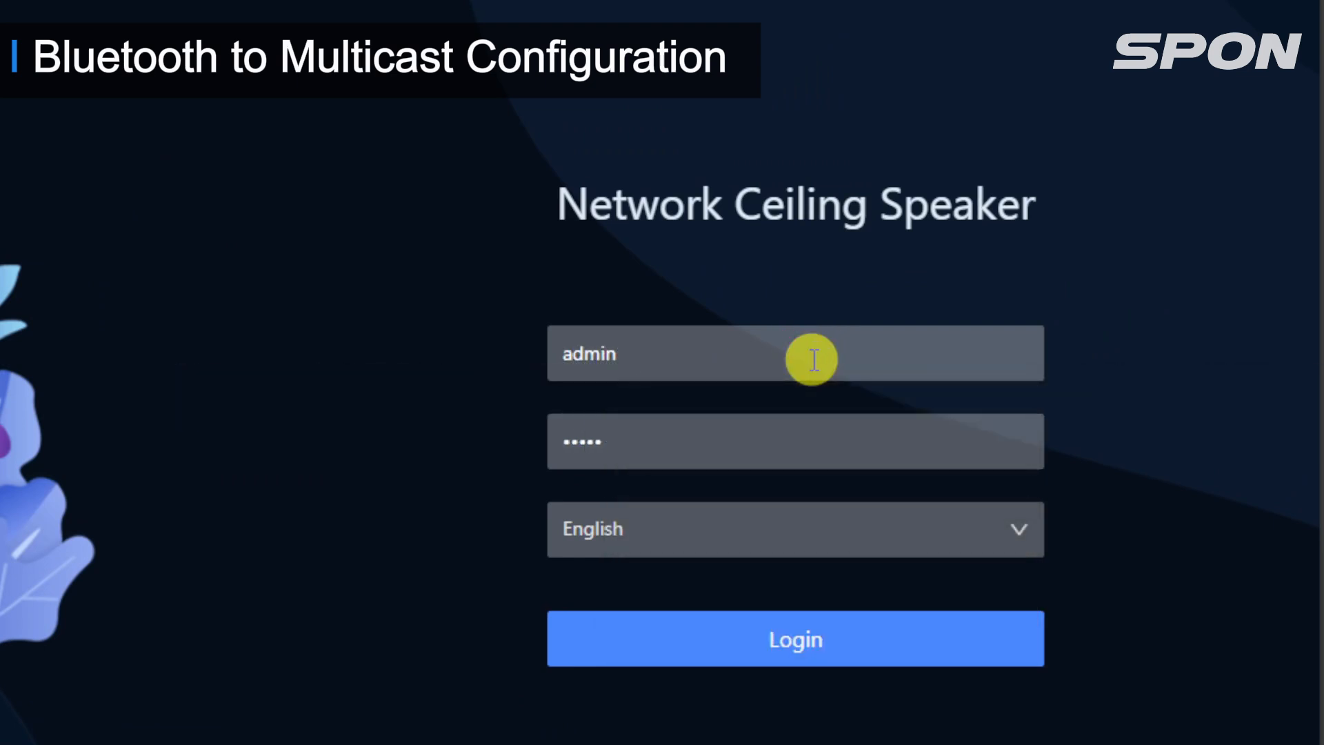
left_click(792, 647)
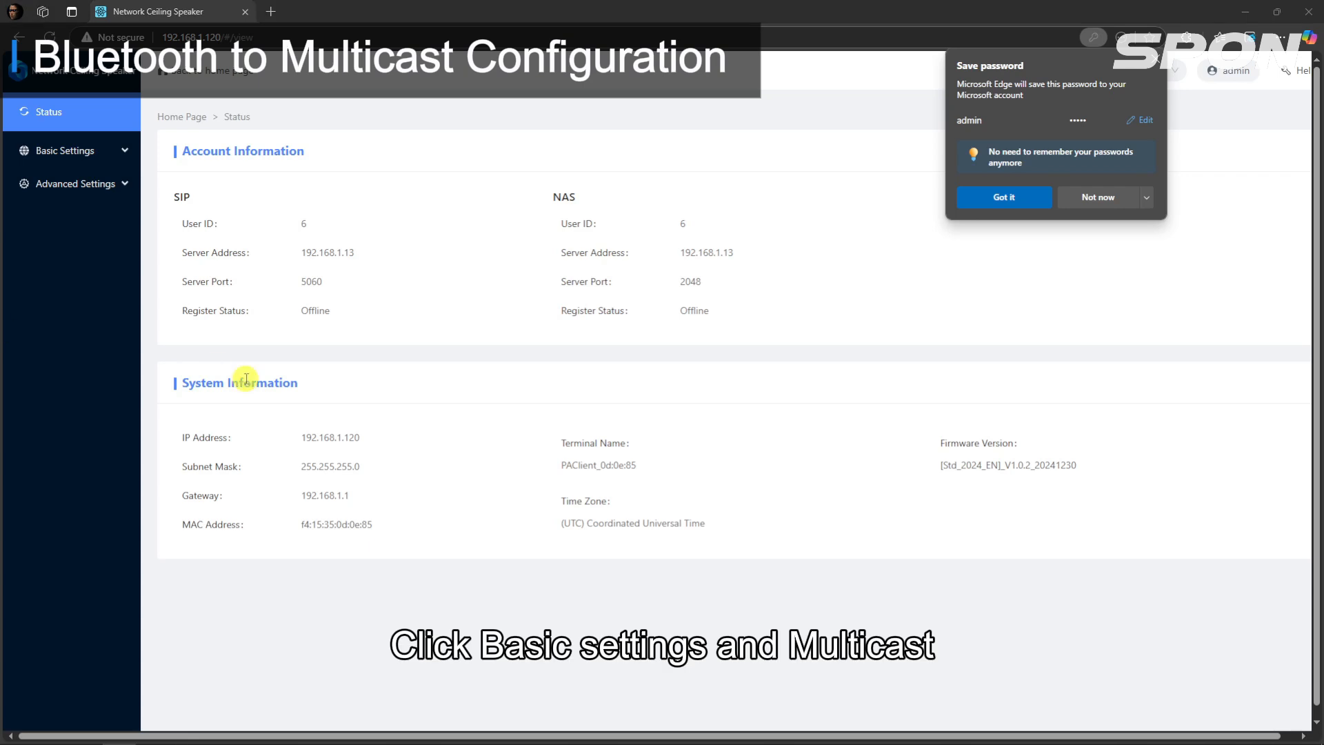
Step: In the ceiling speaker's Multicast settings, turn on the multicast function and enable receiving groups 1 and 2
left_click(83, 150)
left_click(88, 409)
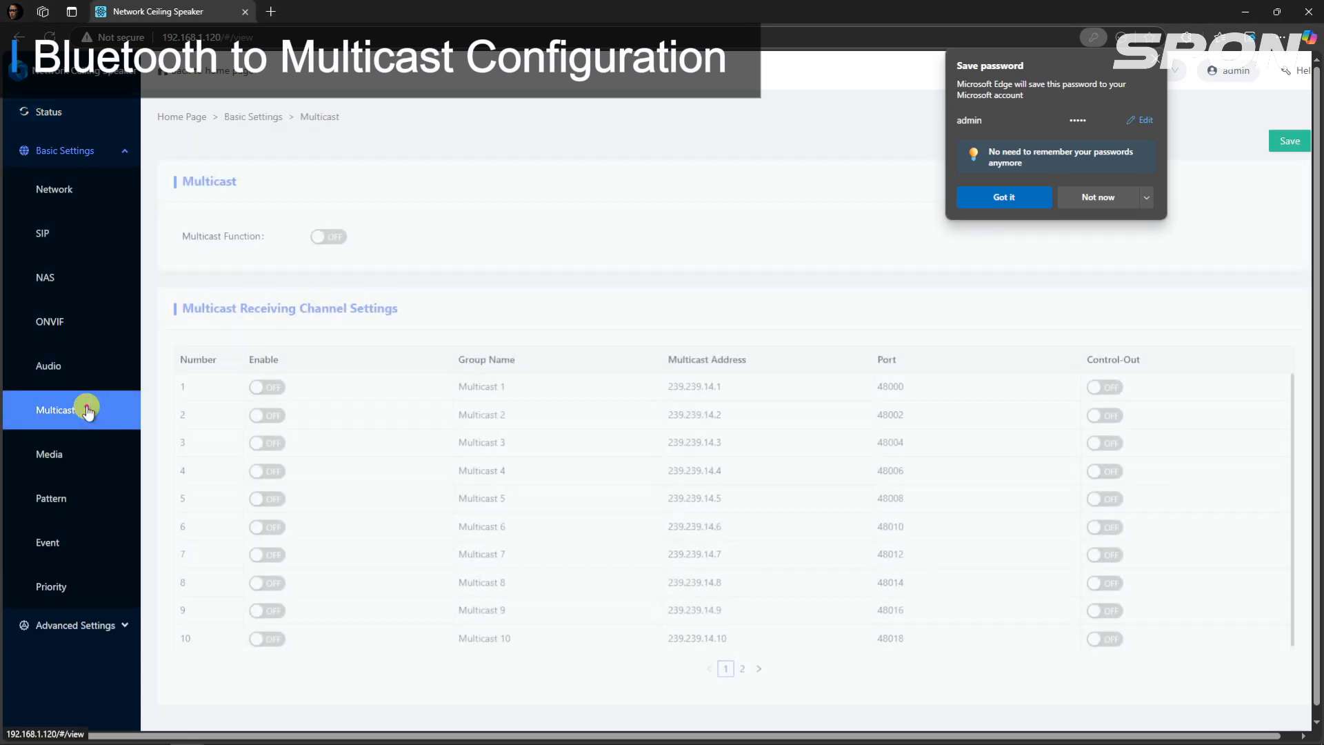
left_click(1164, 63)
left_click(327, 243)
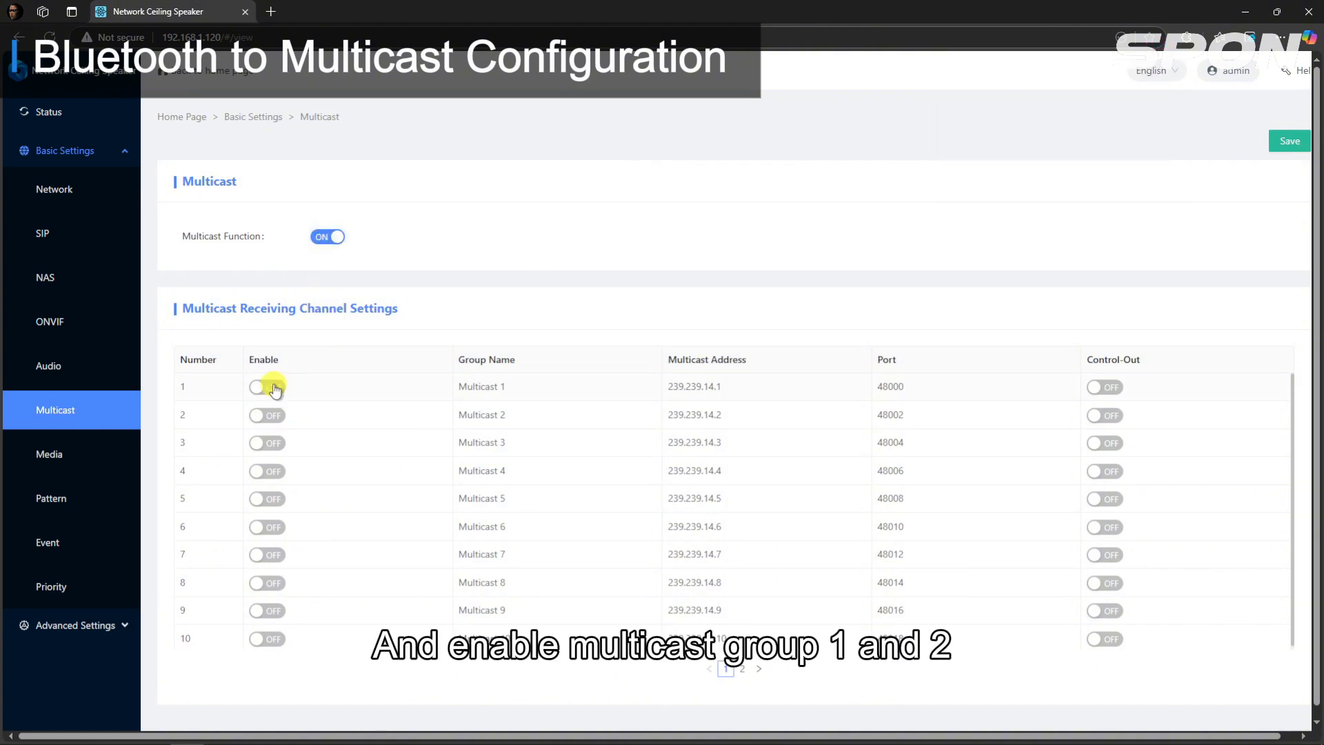
left_click(278, 415)
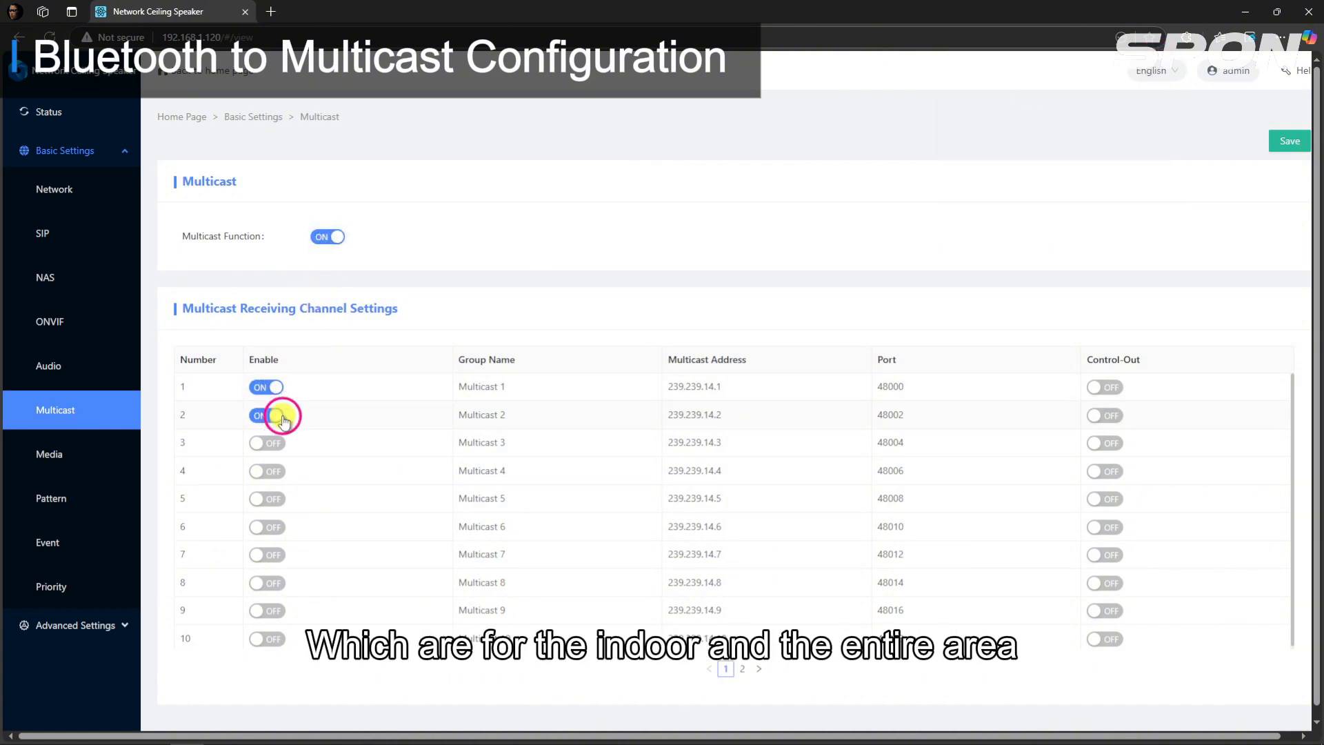
Step: Rename the ceiling speaker's first multicast receiving group as All zone
left_click(517, 390)
left_click_drag(517, 390, 441, 390)
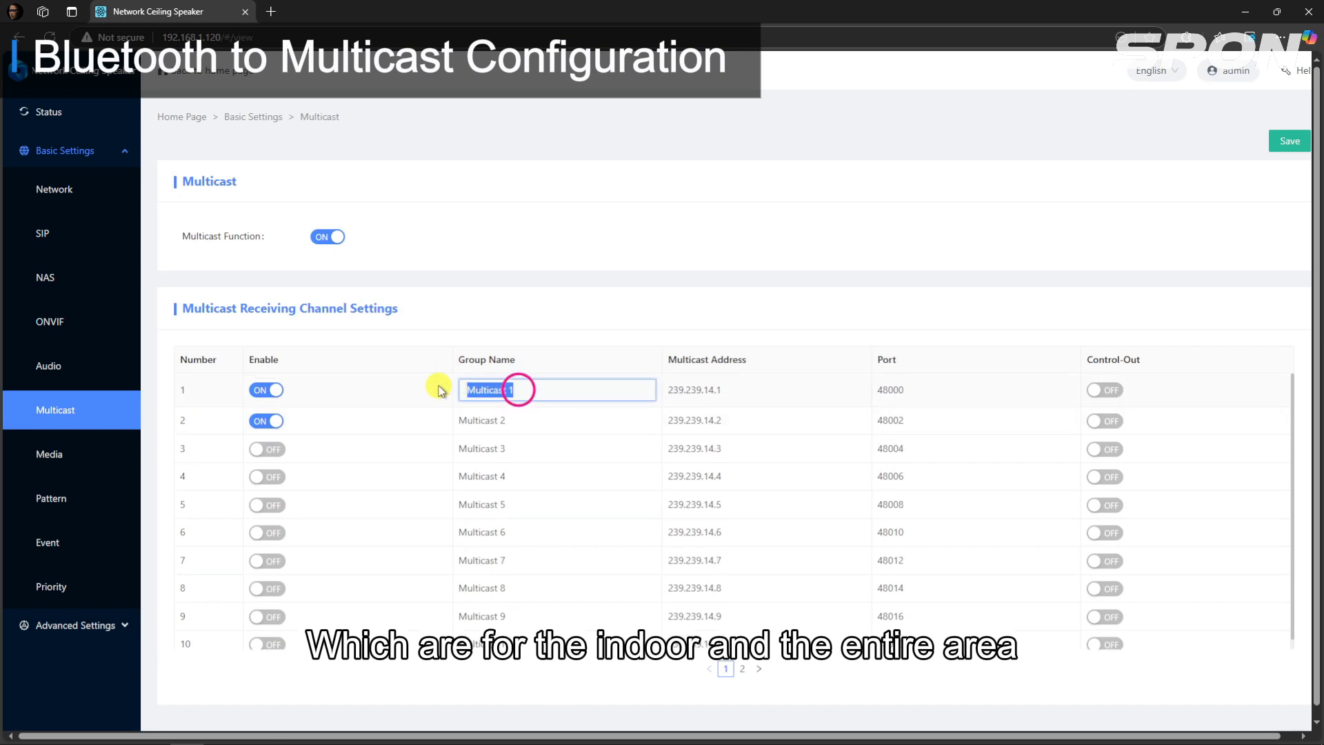
type("All zone")
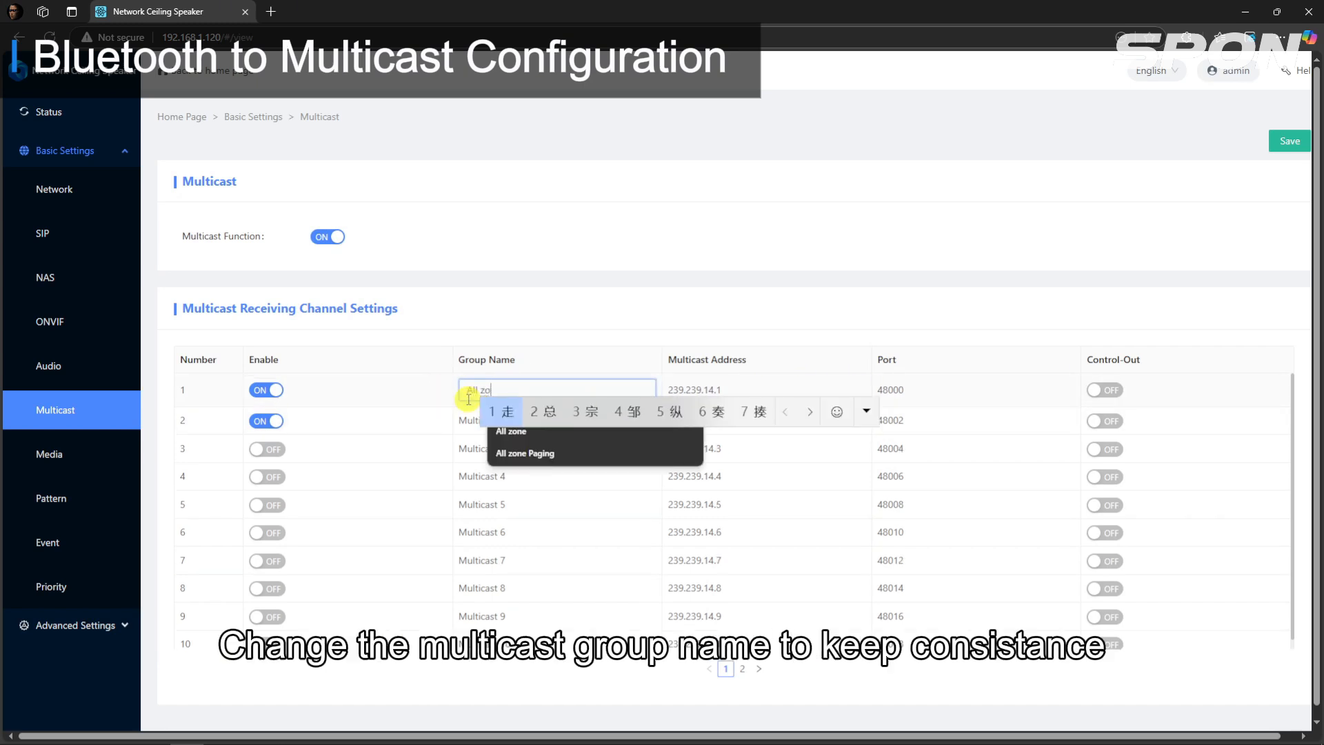
Step: Rename the ceiling speaker's second multicast receiving group as Indoor Area and save the Multicast settings
left_click(457, 414)
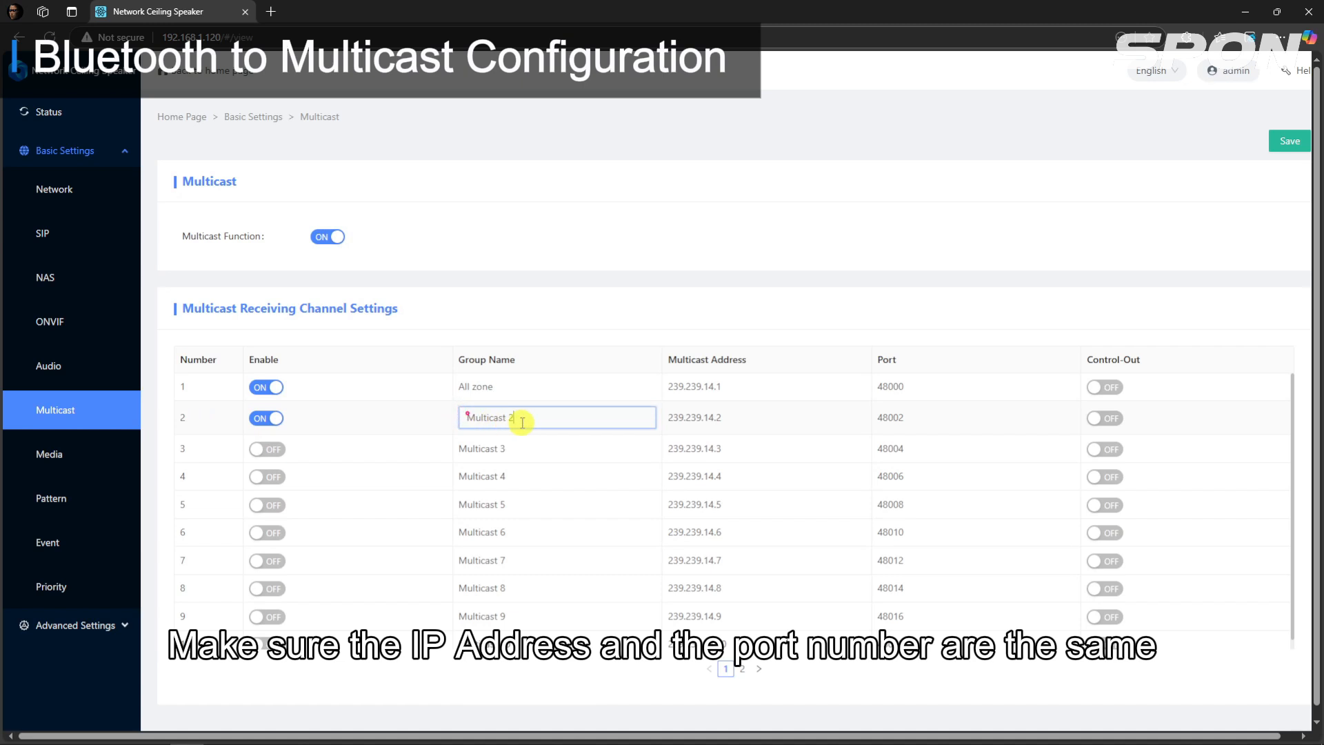
left_click_drag(529, 416, 465, 417)
type("In")
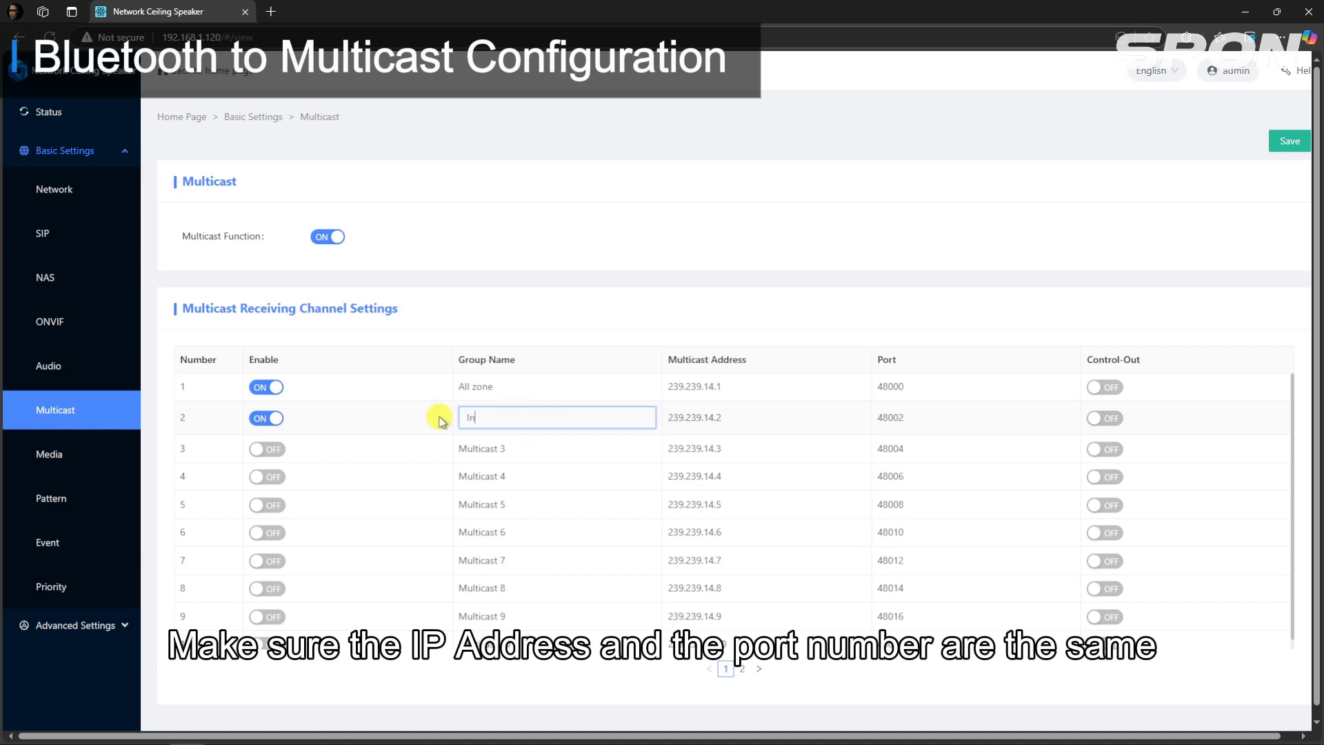
type("door Area")
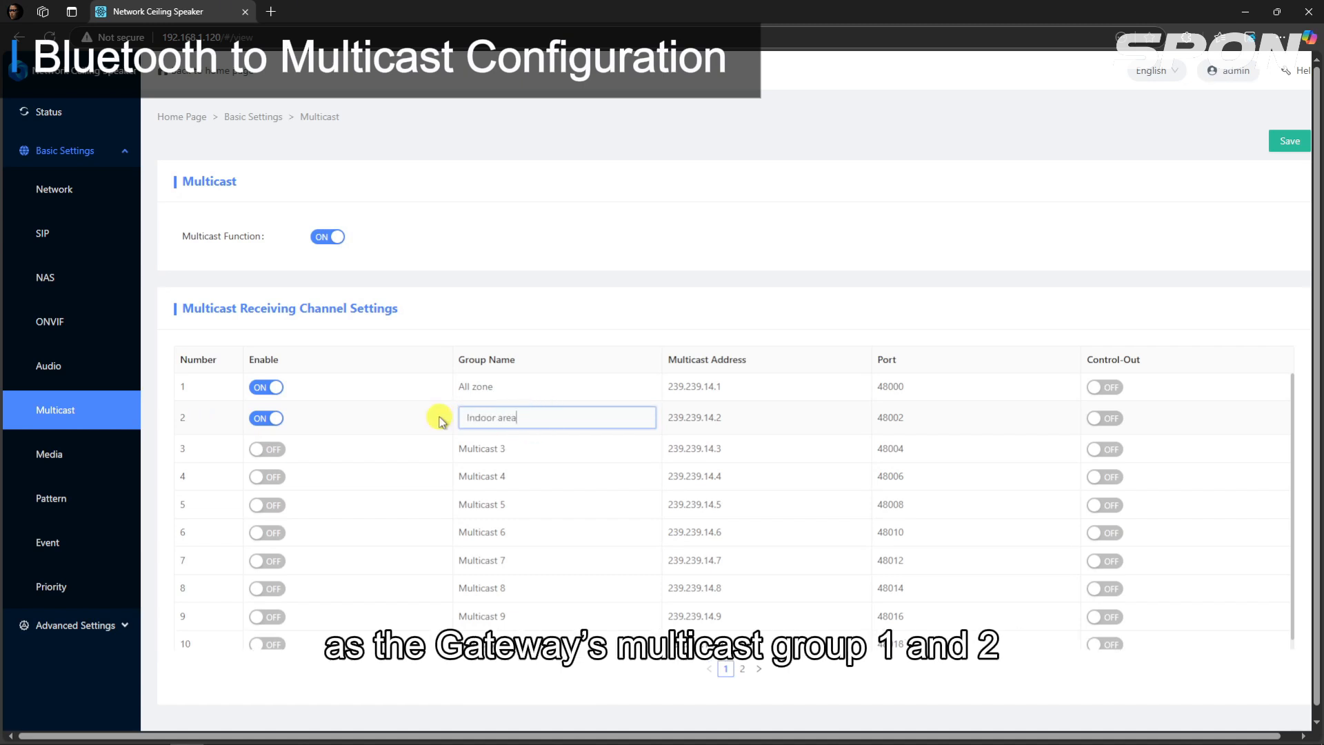
left_click(533, 350)
left_click(1296, 138)
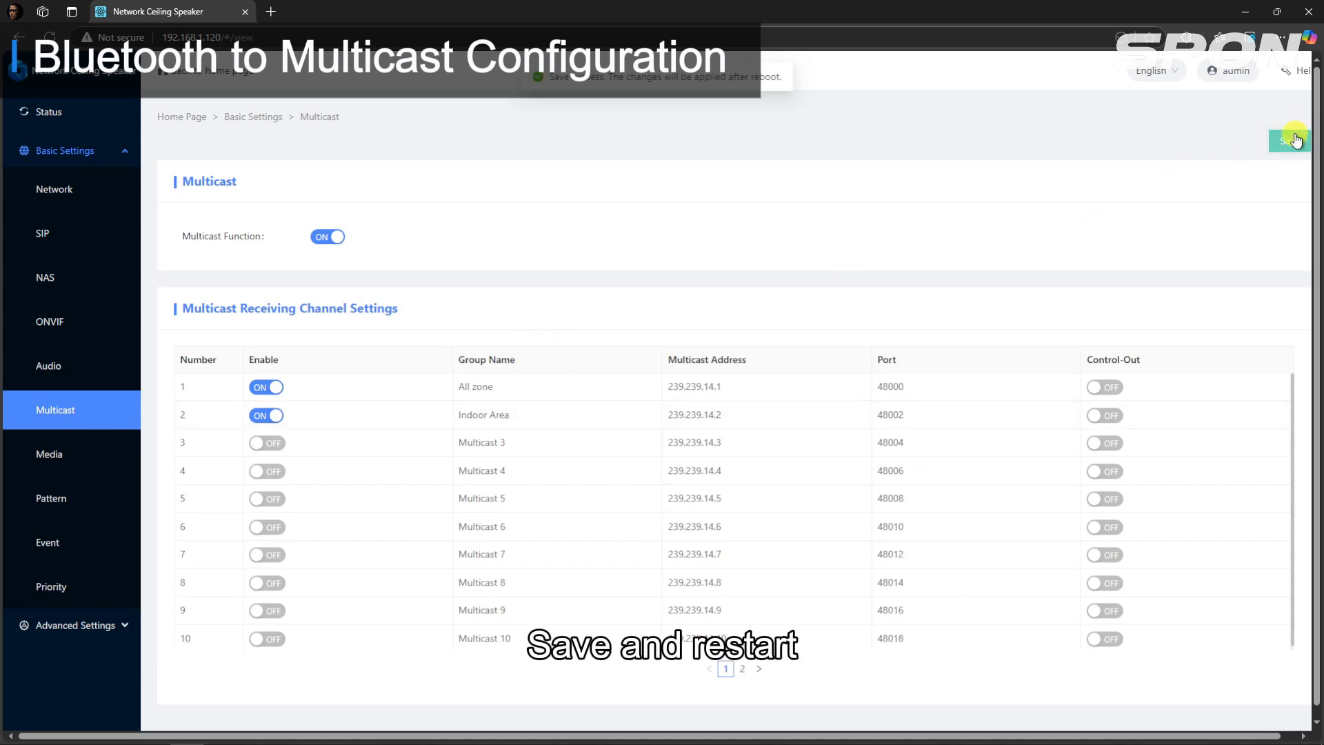
Step: Reboot the ceiling speaker from its maintenance settings and confirm the restart
left_click(105, 627)
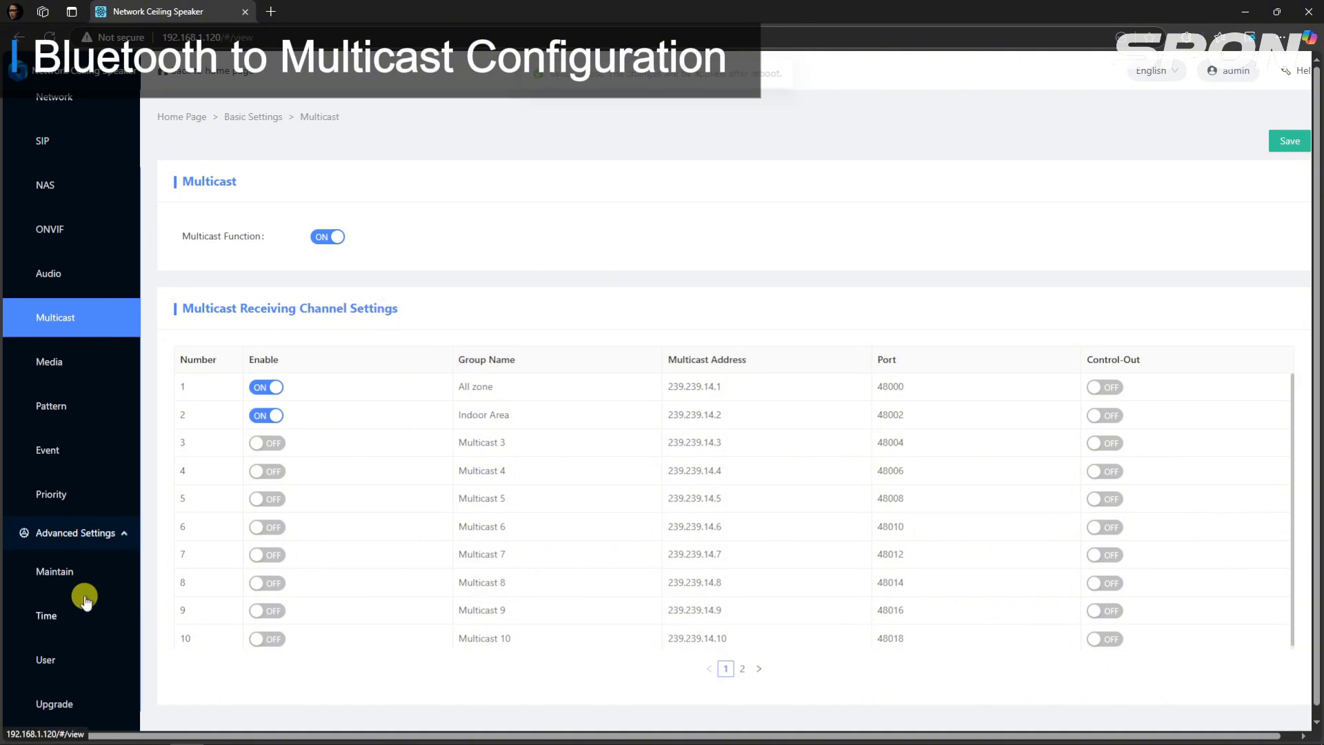
left_click(65, 570)
left_click(343, 206)
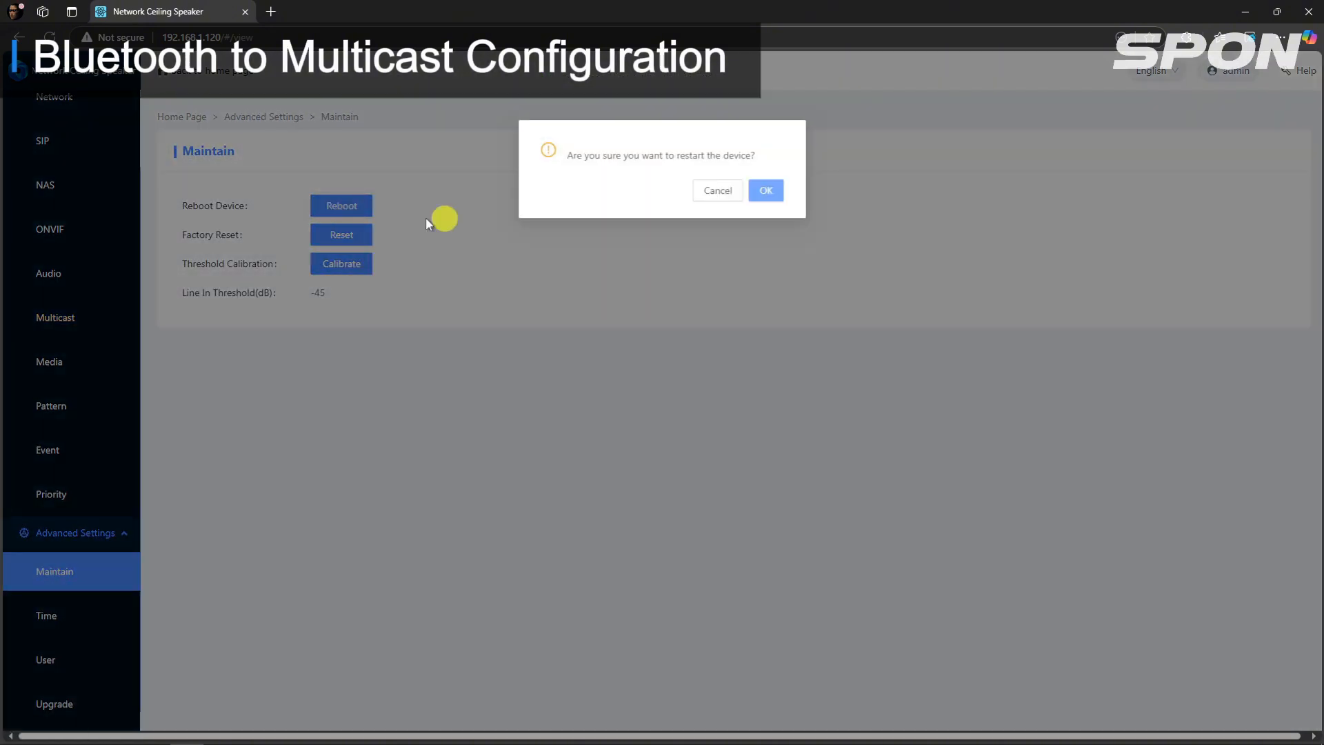
left_click(763, 188)
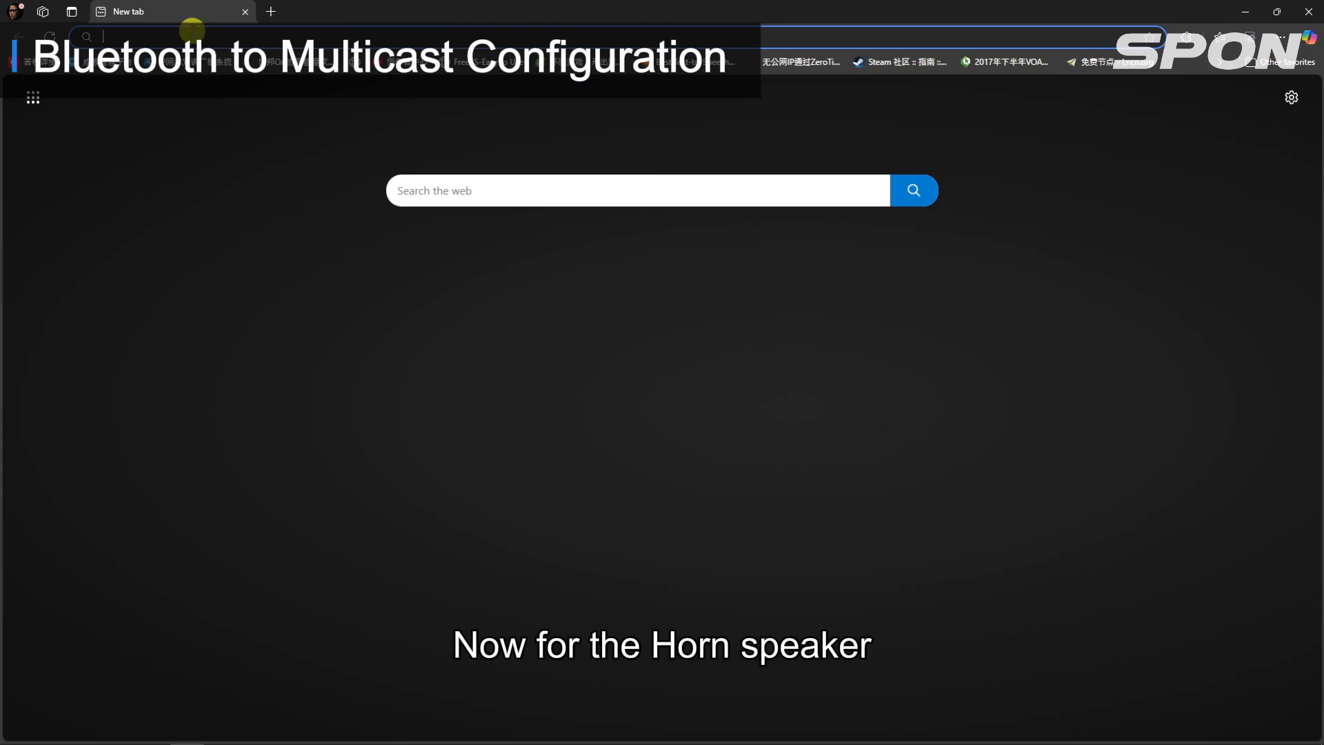
Step: Open the horn speaker's web interface at 192.168.1.121, log in with the administrator's user name and password, and dismiss the offer to save the password
type("192.168.1.1")
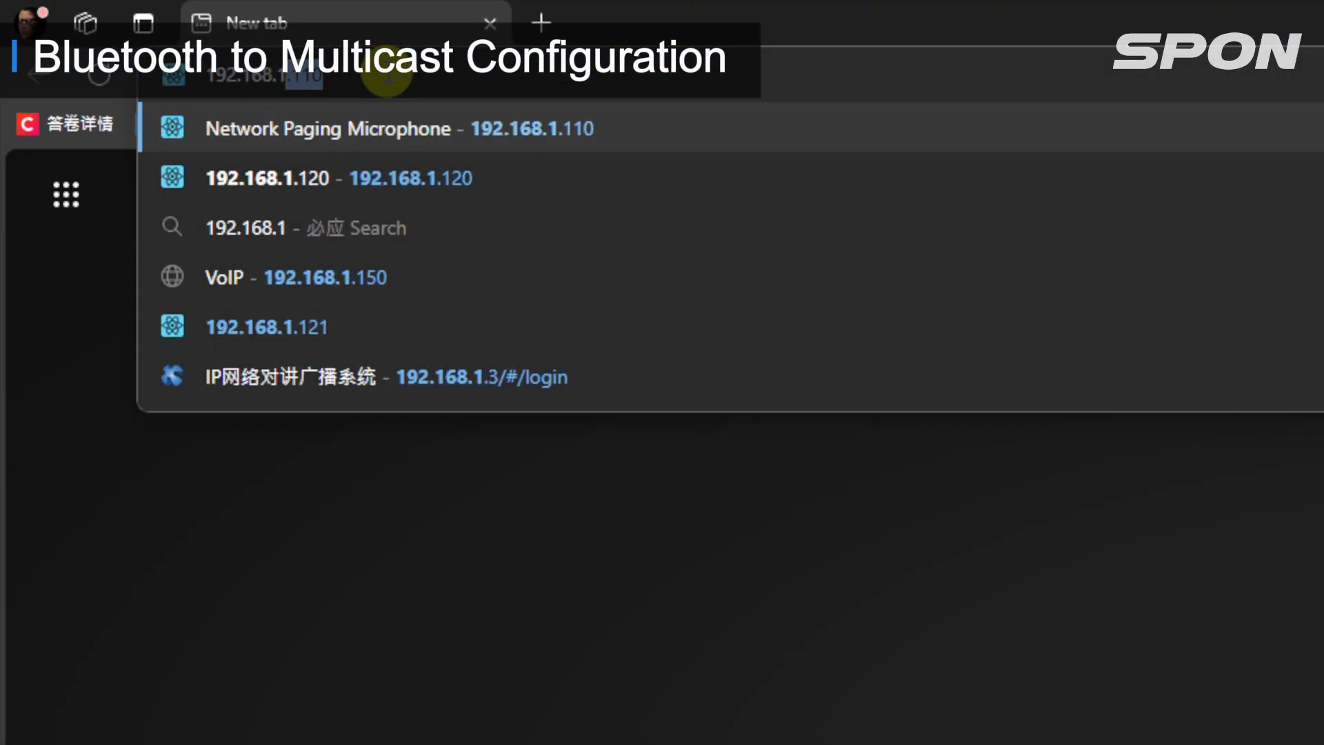
type("21")
key("Return")
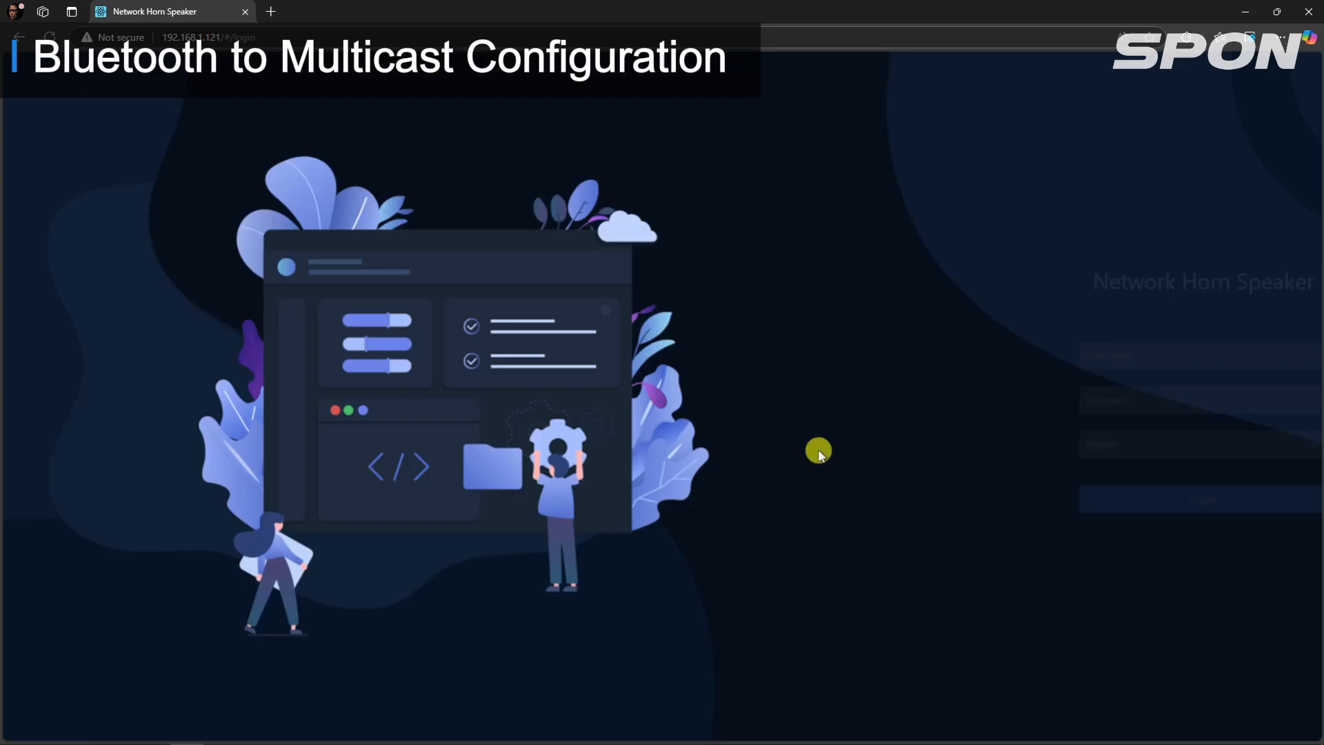
left_click(1039, 360)
type("admin")
key("Tab")
type("ad")
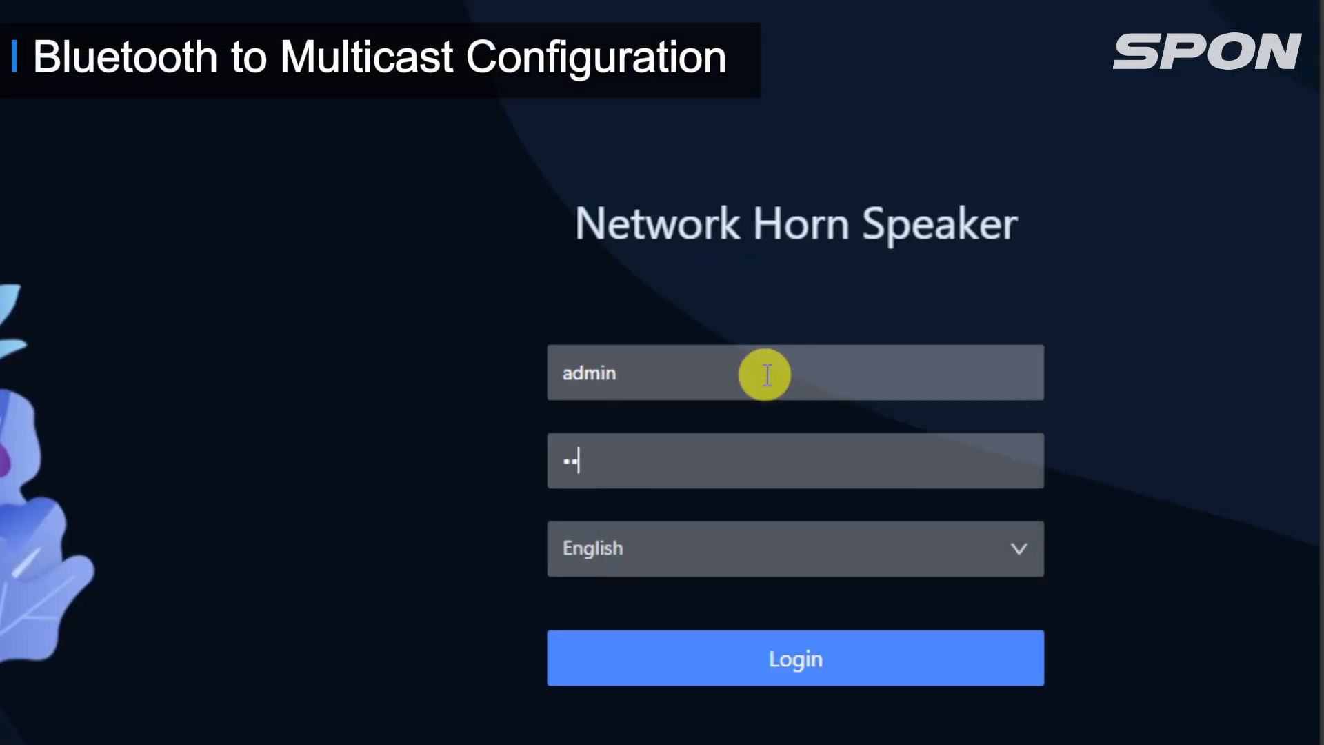
type("min")
left_click(793, 658)
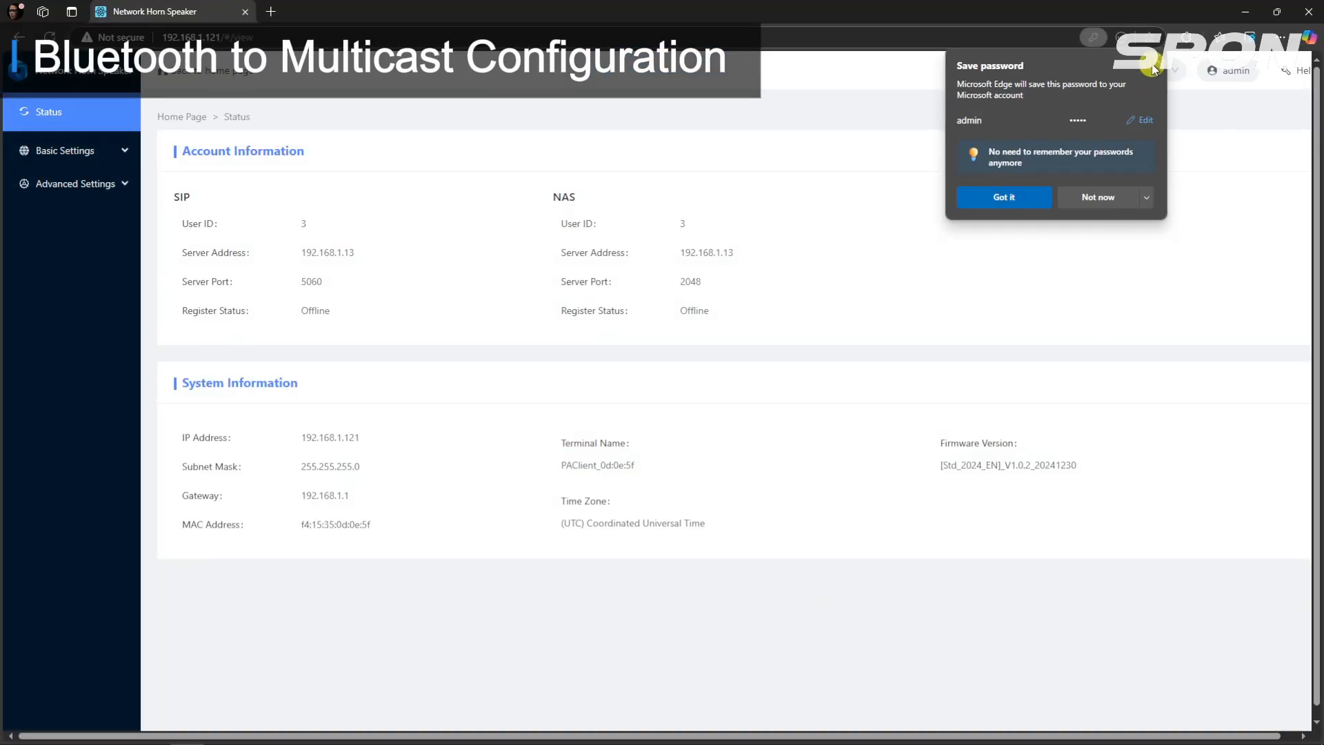
left_click(1154, 69)
Step: In the horn speaker's Multicast settings, turn on the multicast function and enable receiving groups 1 and 3
left_click(98, 151)
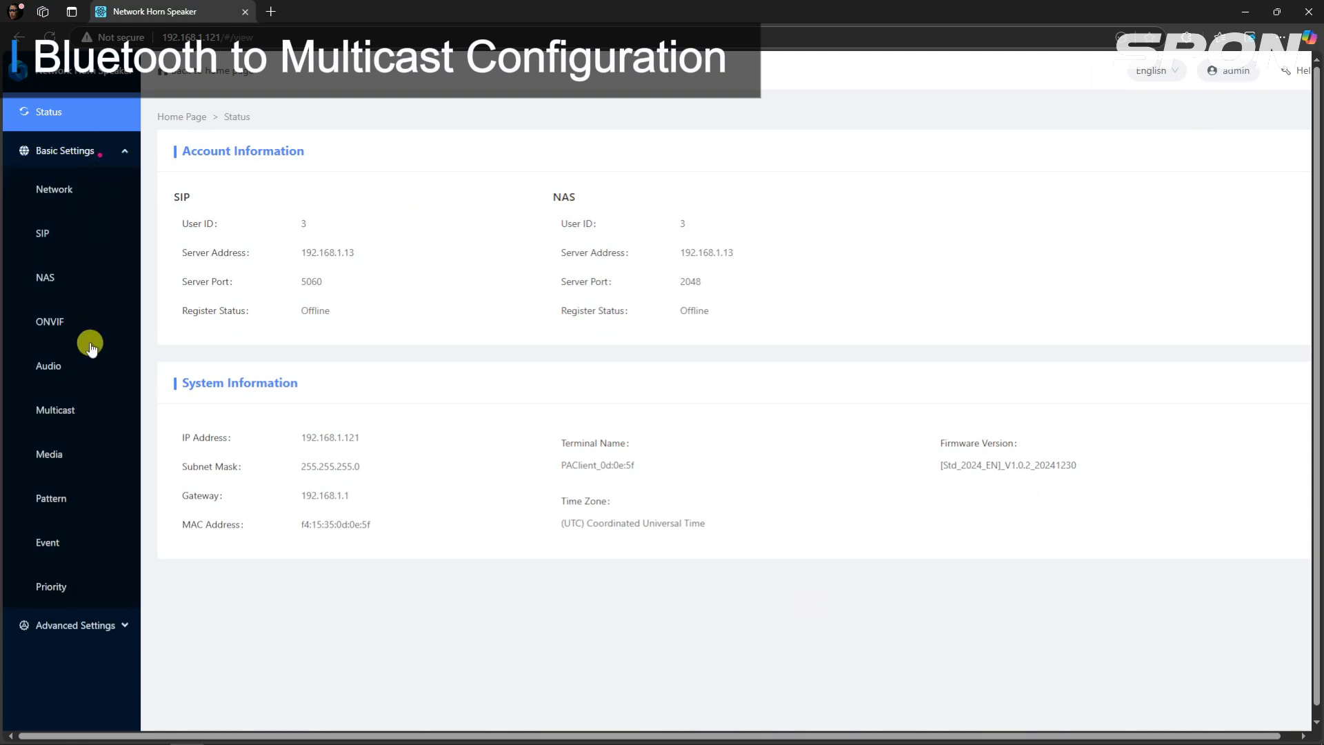
left_click(82, 417)
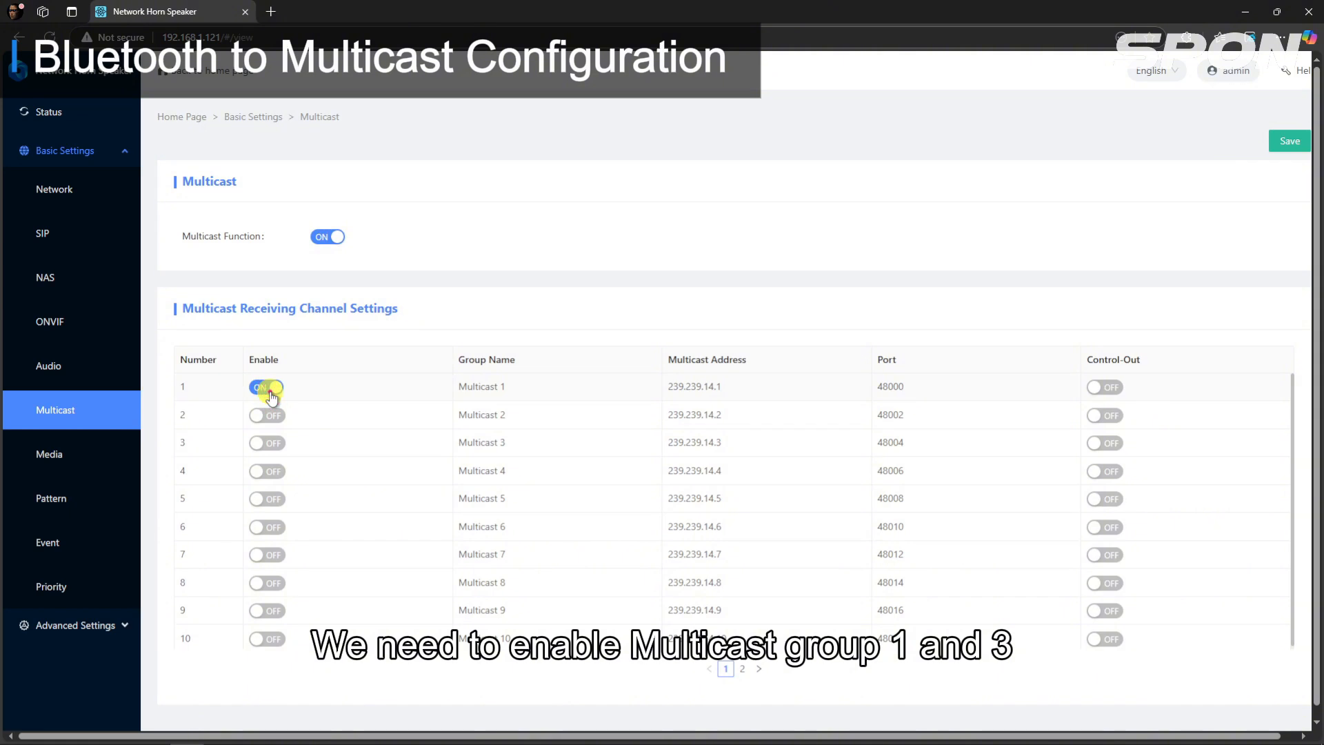
left_click(274, 443)
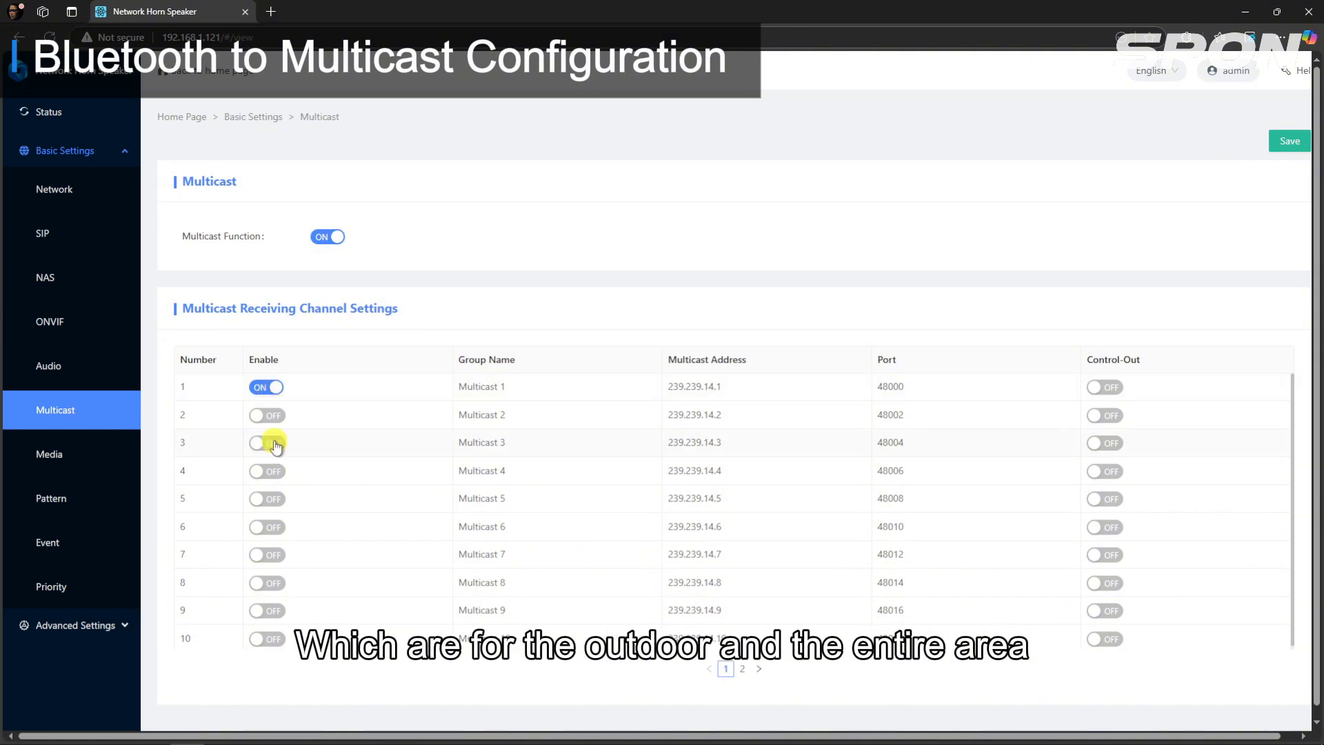
Step: Rename the horn speaker's first multicast receiving group as All zone
left_click(505, 385)
left_click_drag(511, 389, 469, 390)
type("A")
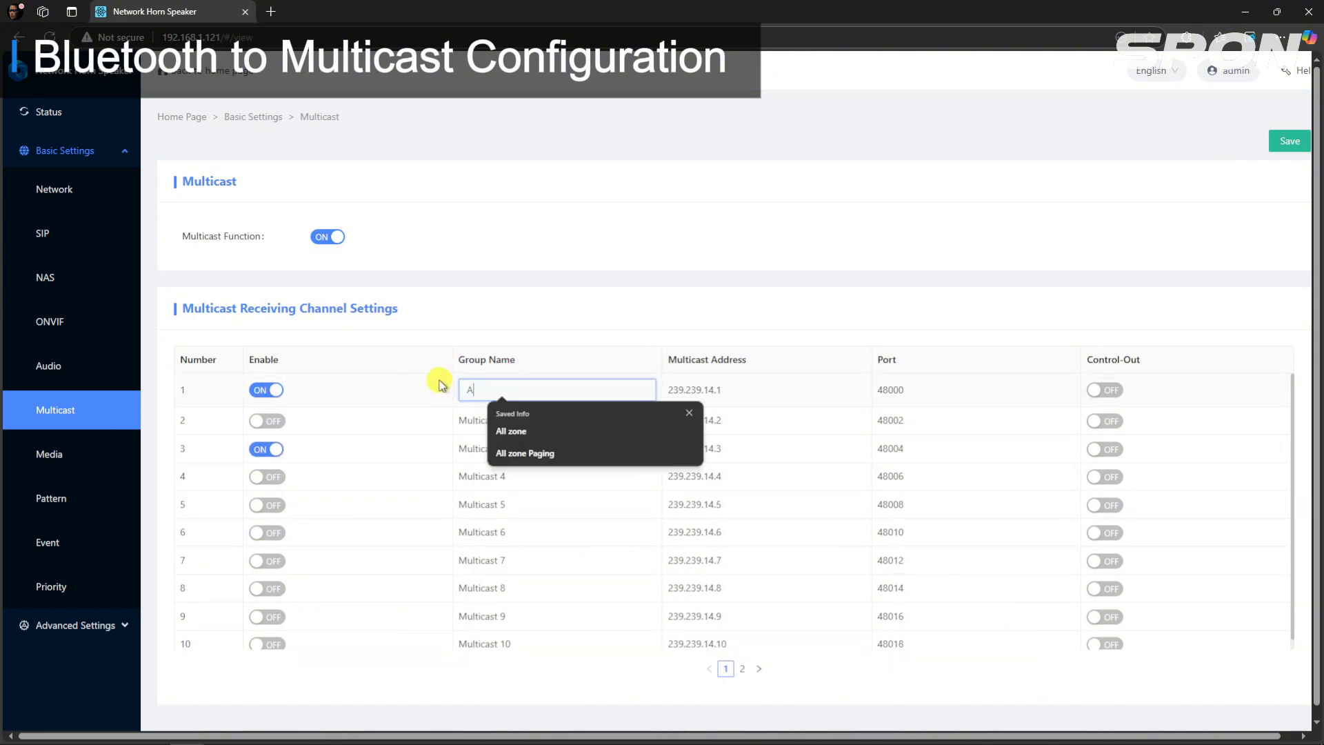
type("ll zone")
Step: Rename the horn speaker's third multicast receiving group as Outdoor Area and save the multicast settings
left_click(470, 449)
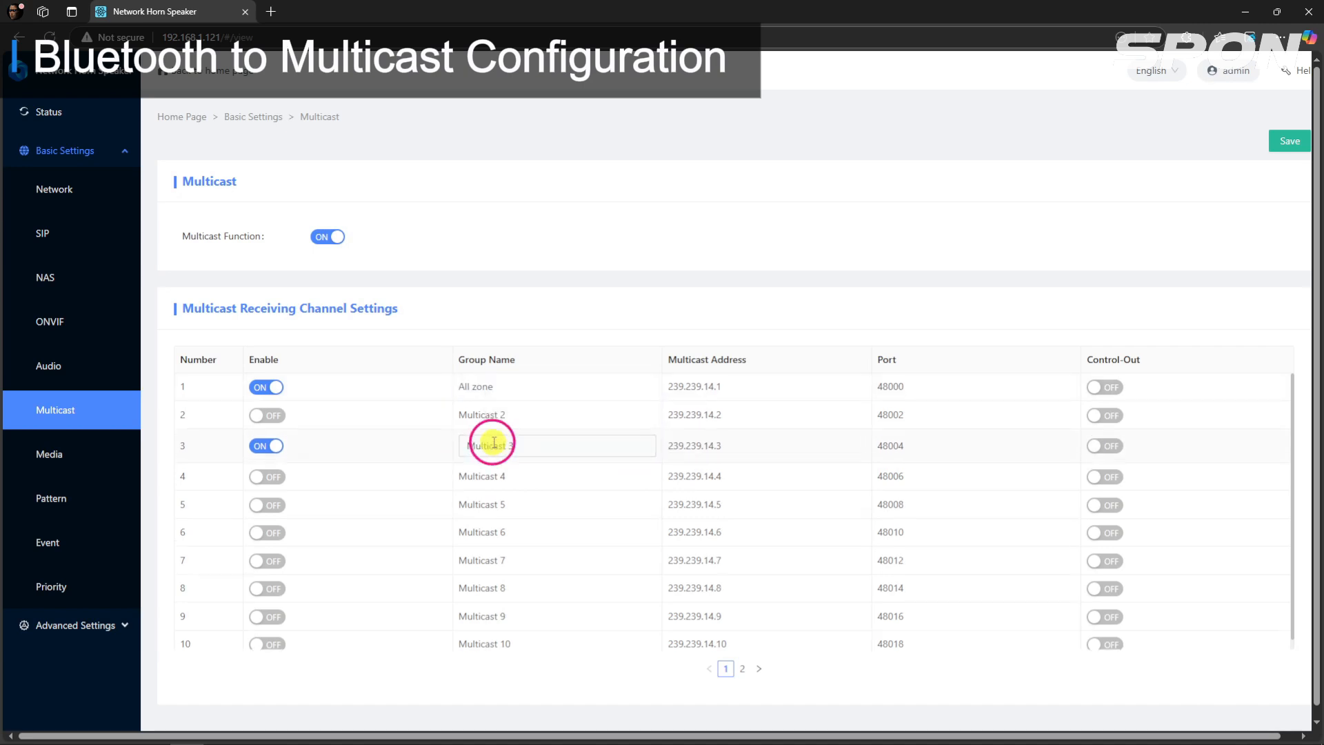
left_click_drag(513, 446, 445, 446)
type("Outd")
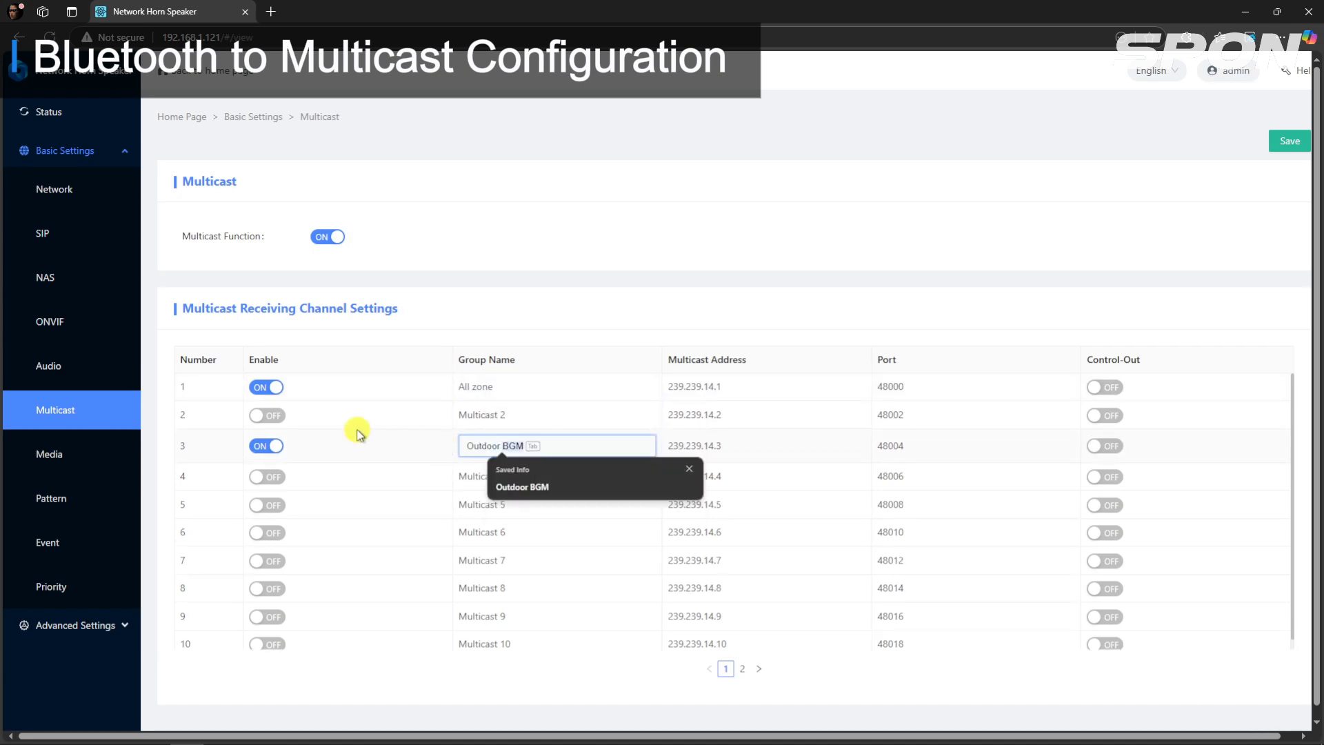
type("oor Arrea")
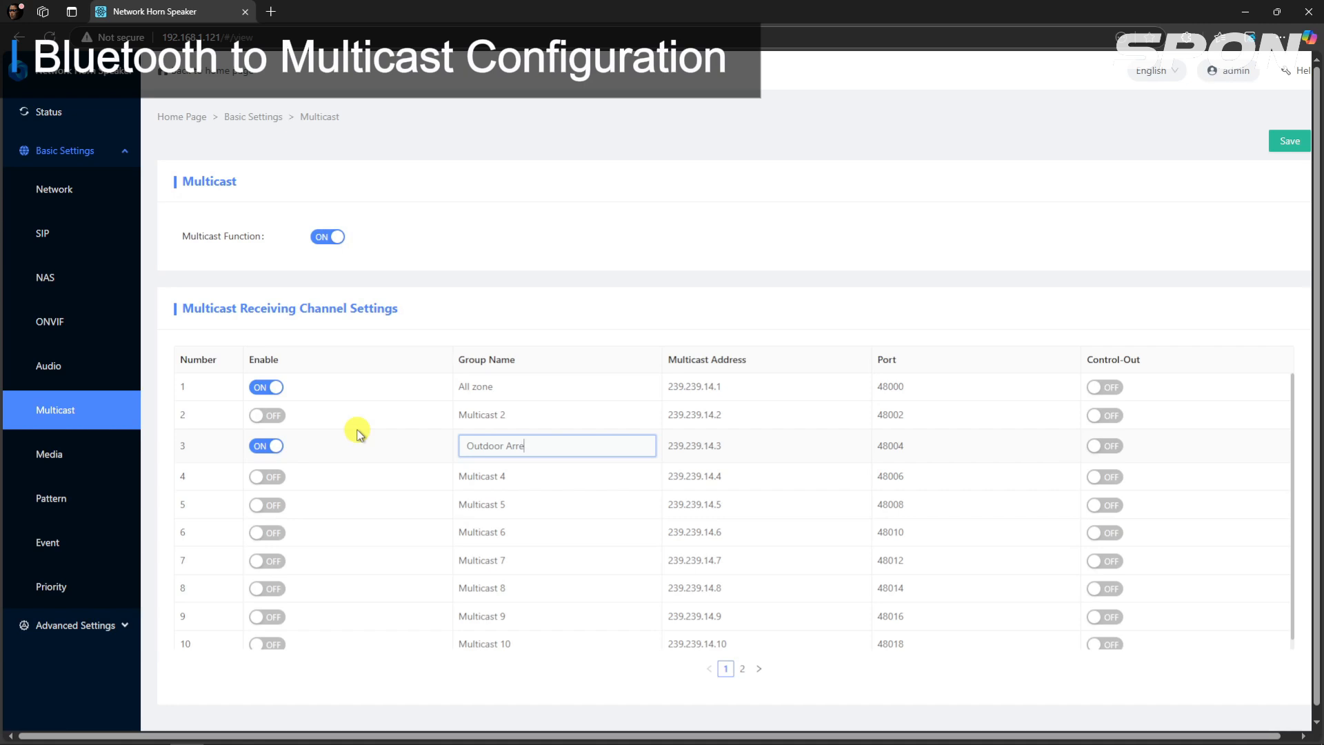
left_click(774, 274)
left_click(1290, 142)
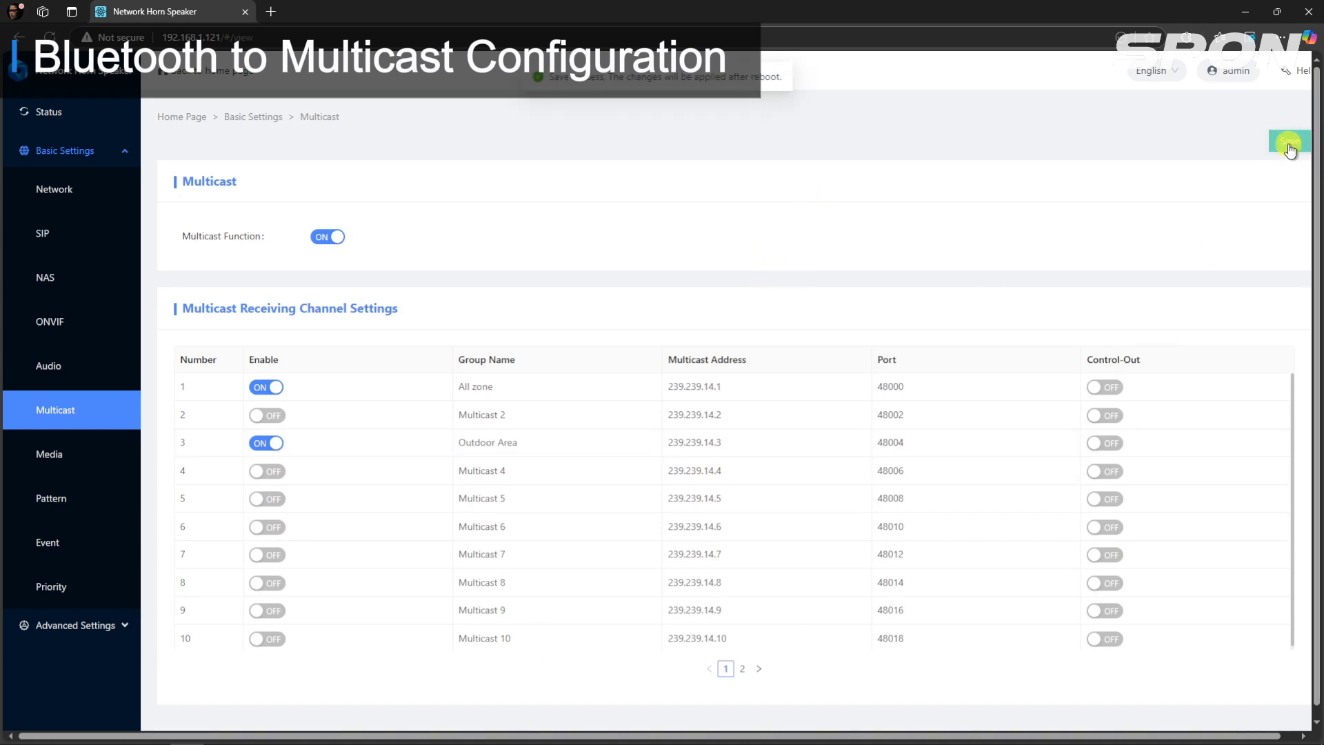
Step: Reboot the horn speaker from its advanced maintenance settings and confirm the restart
left_click(83, 625)
left_click(58, 539)
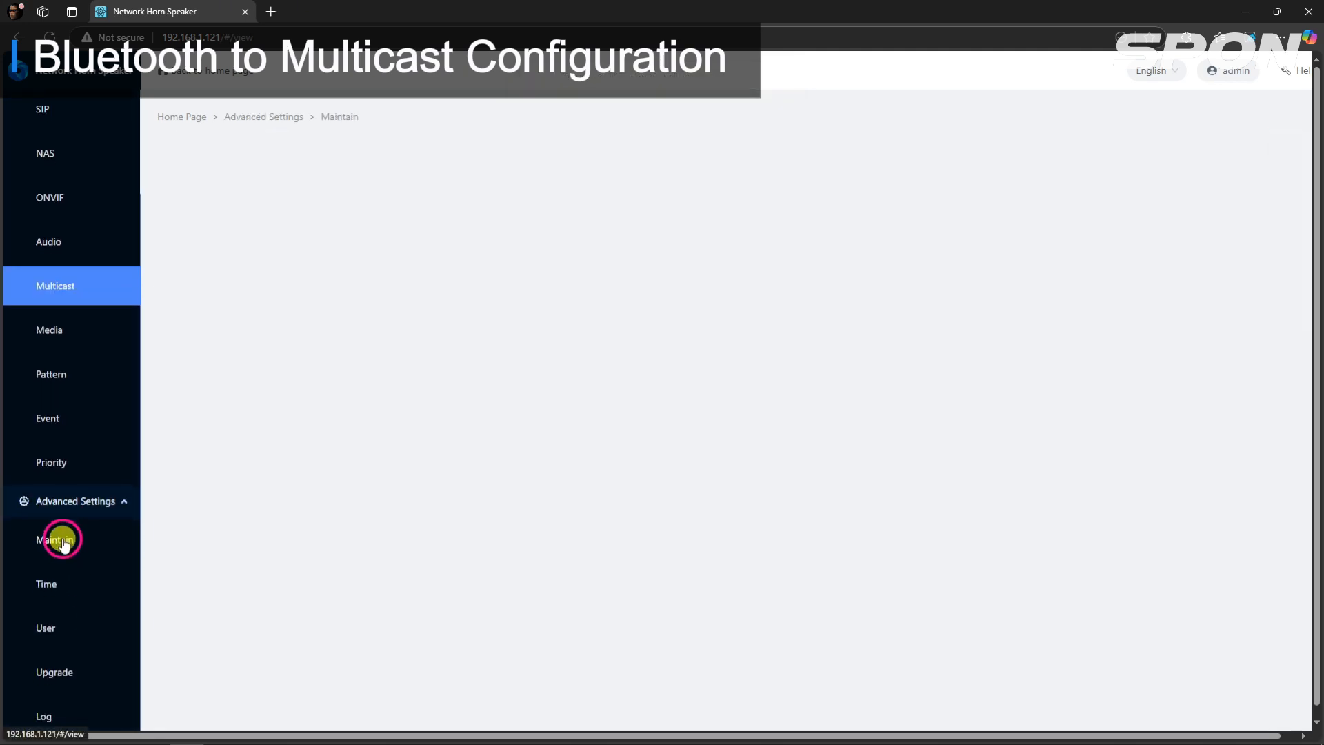
left_click(338, 206)
left_click(768, 189)
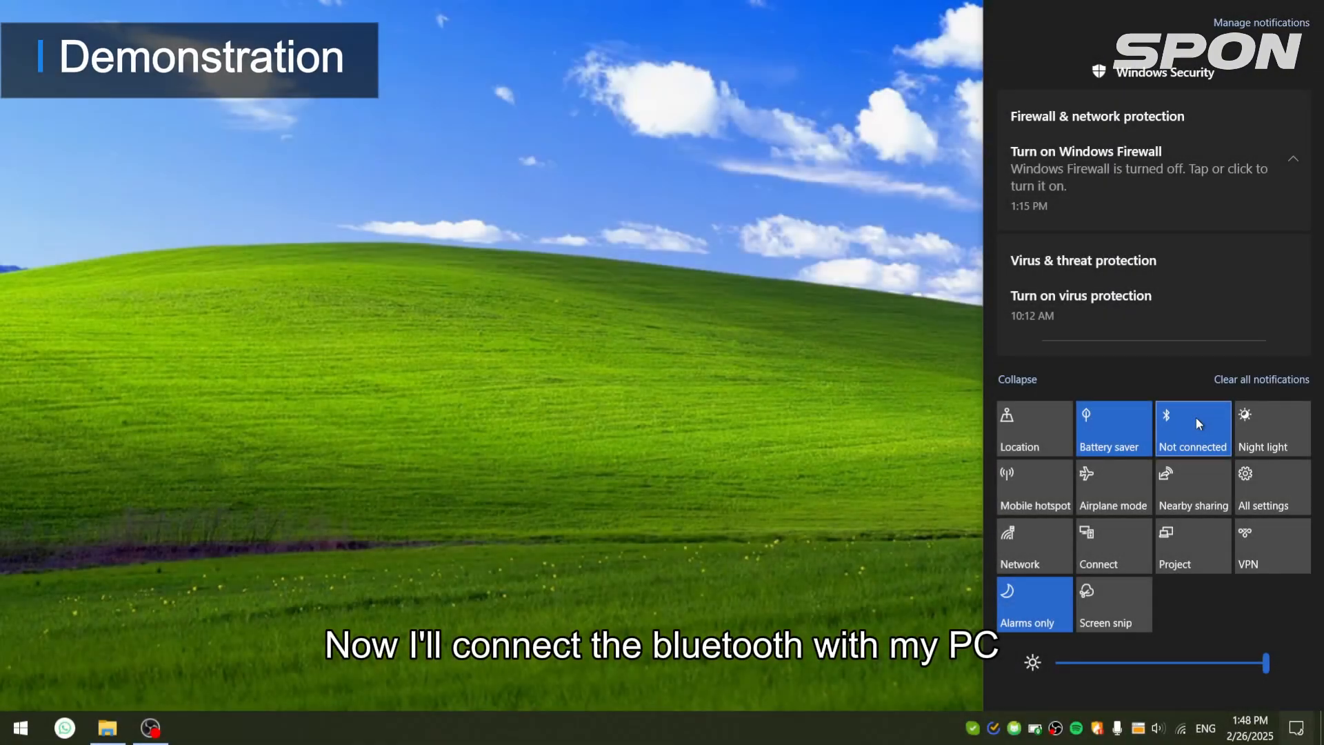
Step: Switch to the PC's Bluetooth settings in Windows and start adding a new device of the Bluetooth kind
right_click(1197, 420)
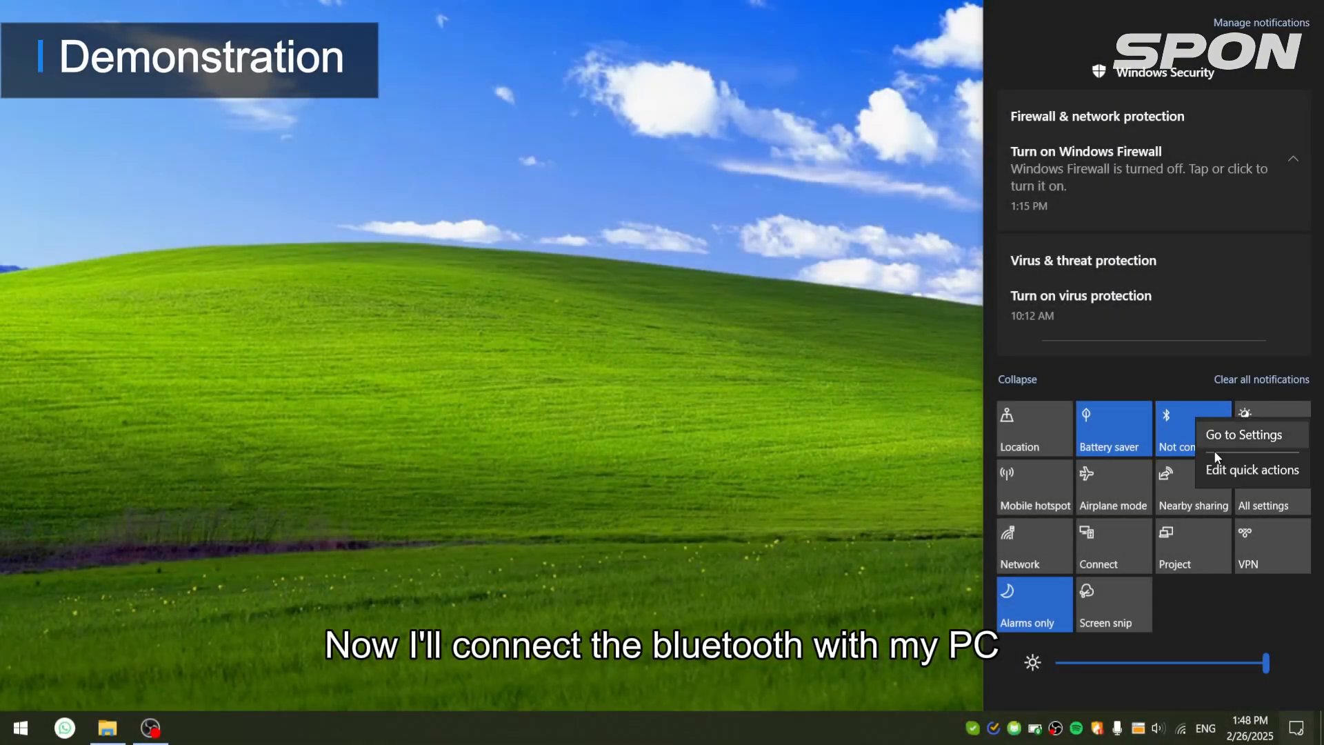
left_click(1219, 438)
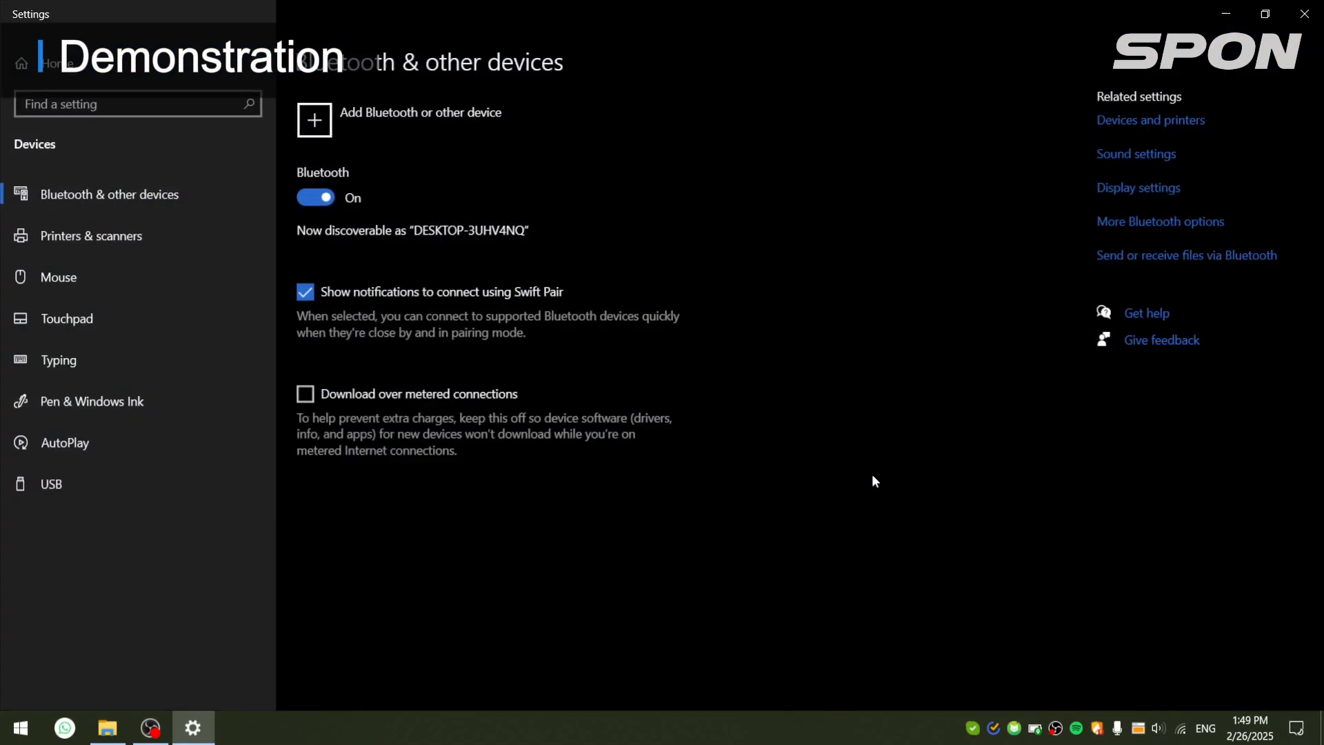
left_click(497, 137)
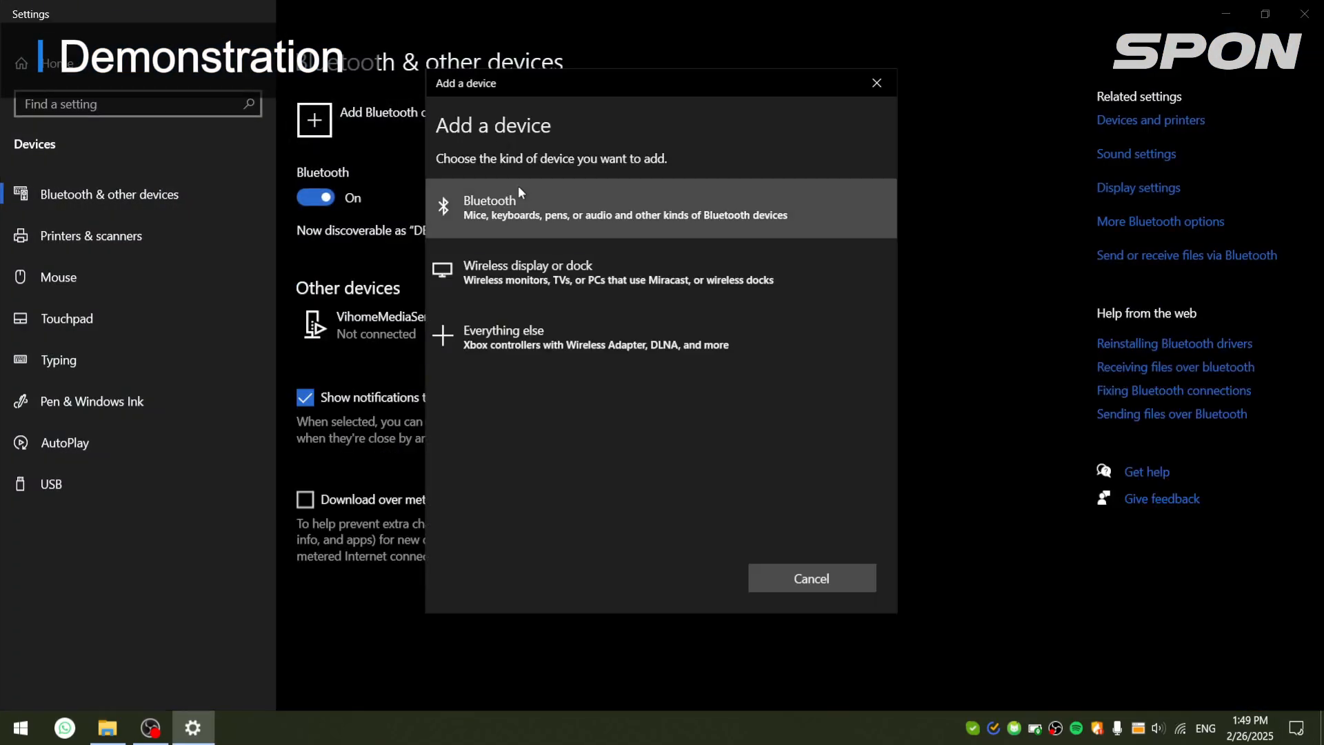
left_click(518, 186)
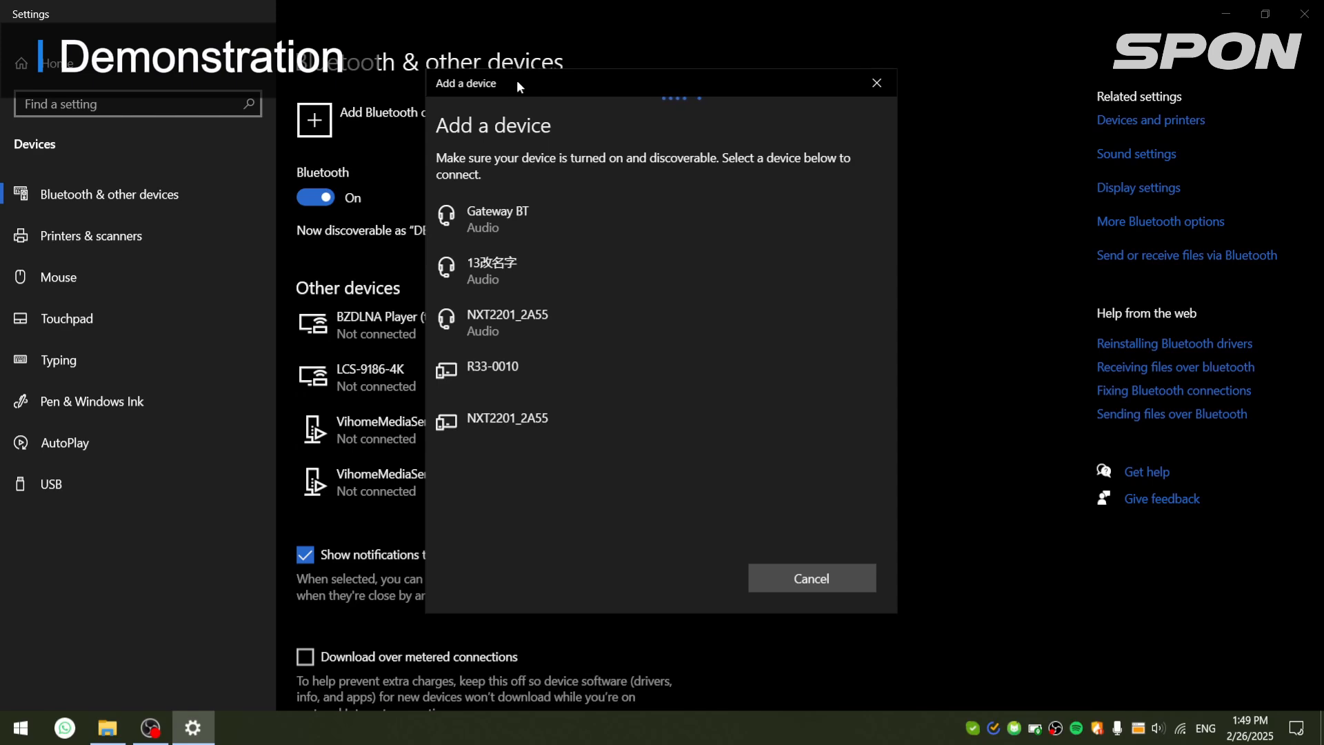
left_click_drag(516, 80, 445, 82)
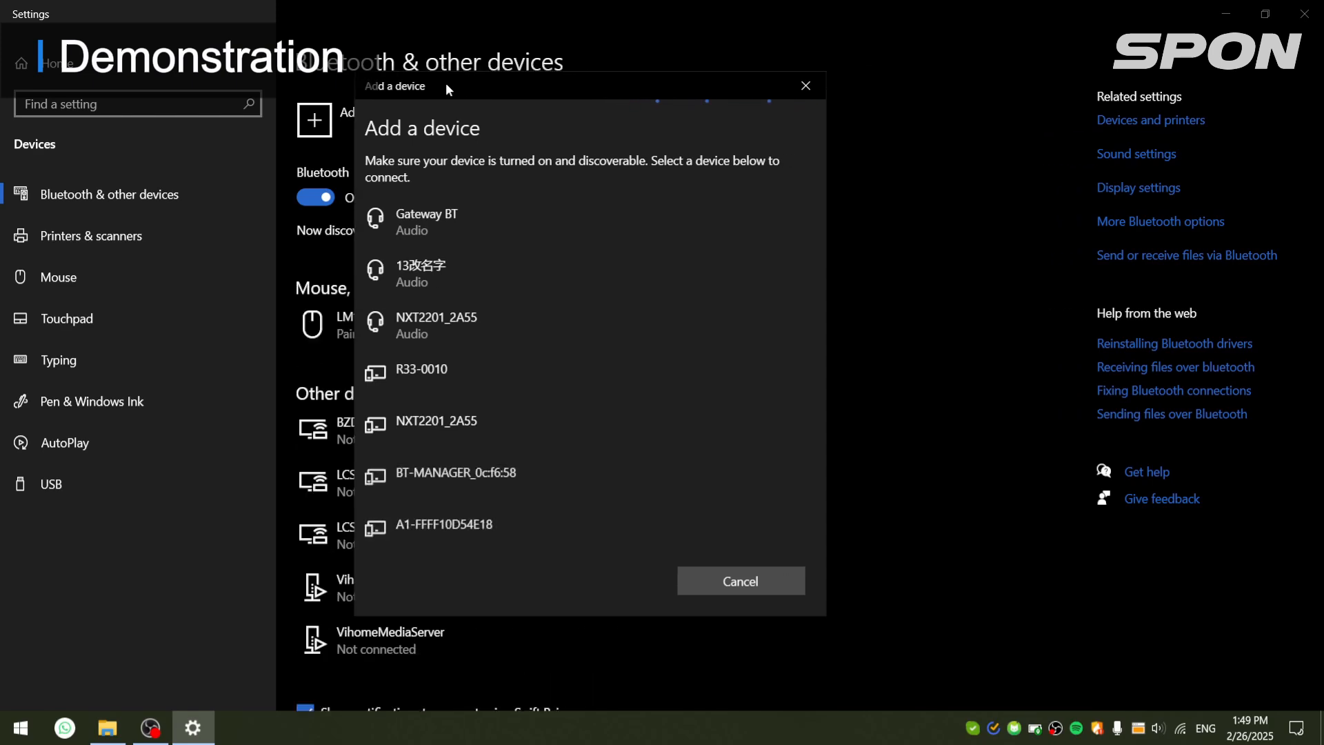
Step: Pair the PC with the Gateway BT audio device by entering its Bluetooth PIN, and close the device dialog
left_click(531, 243)
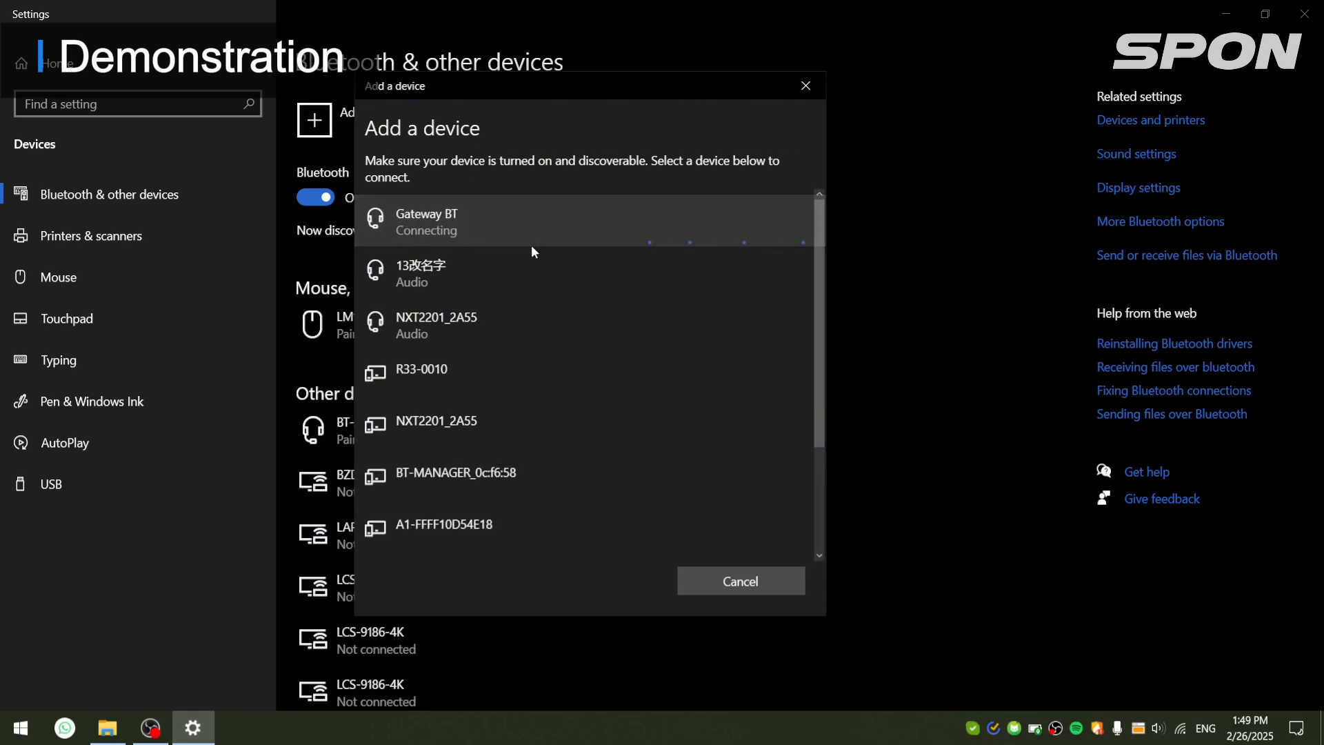
left_click(519, 288)
type("1")
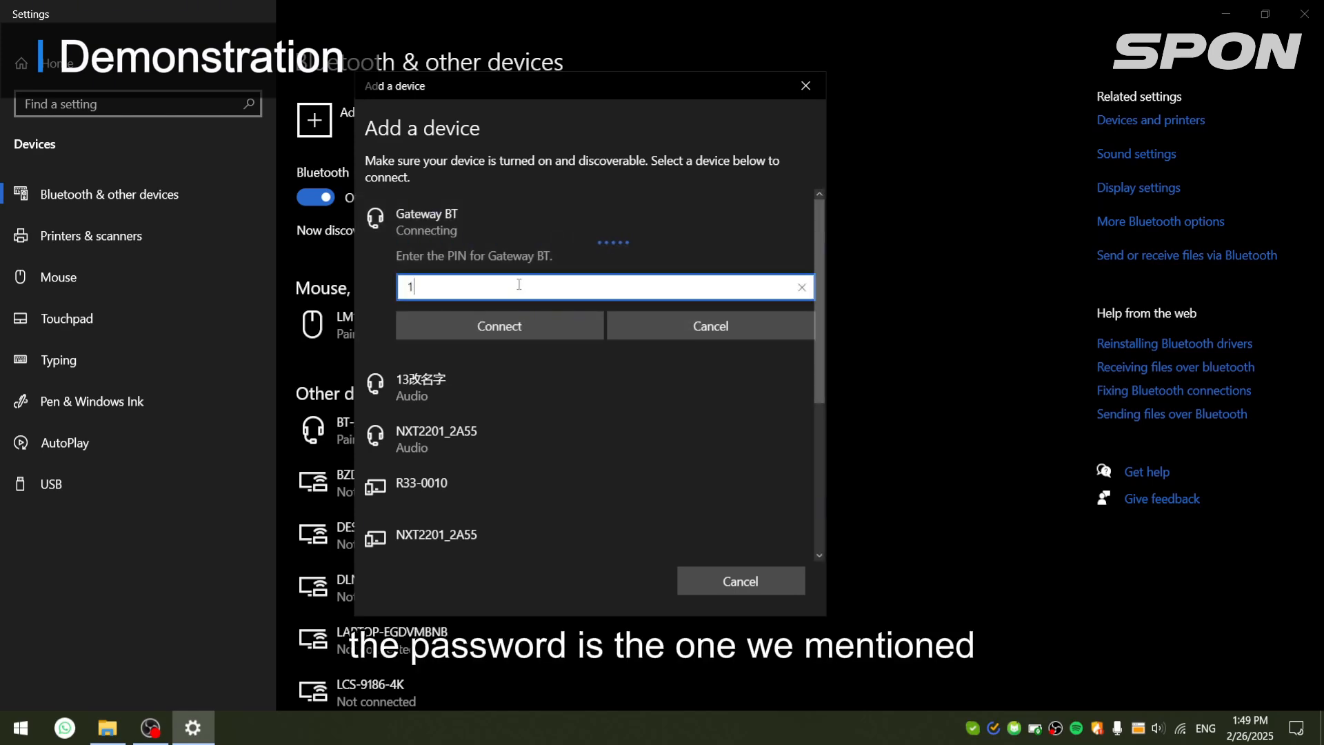
type("234")
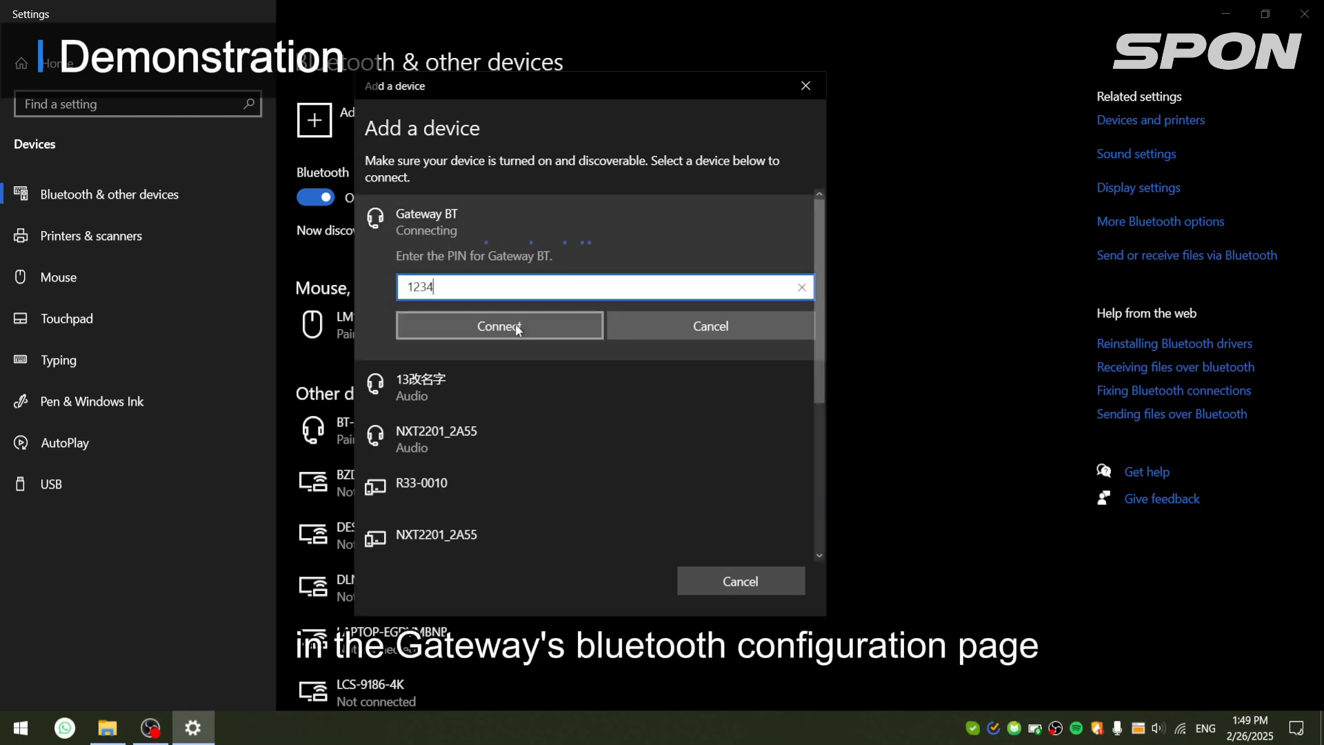
left_click(515, 325)
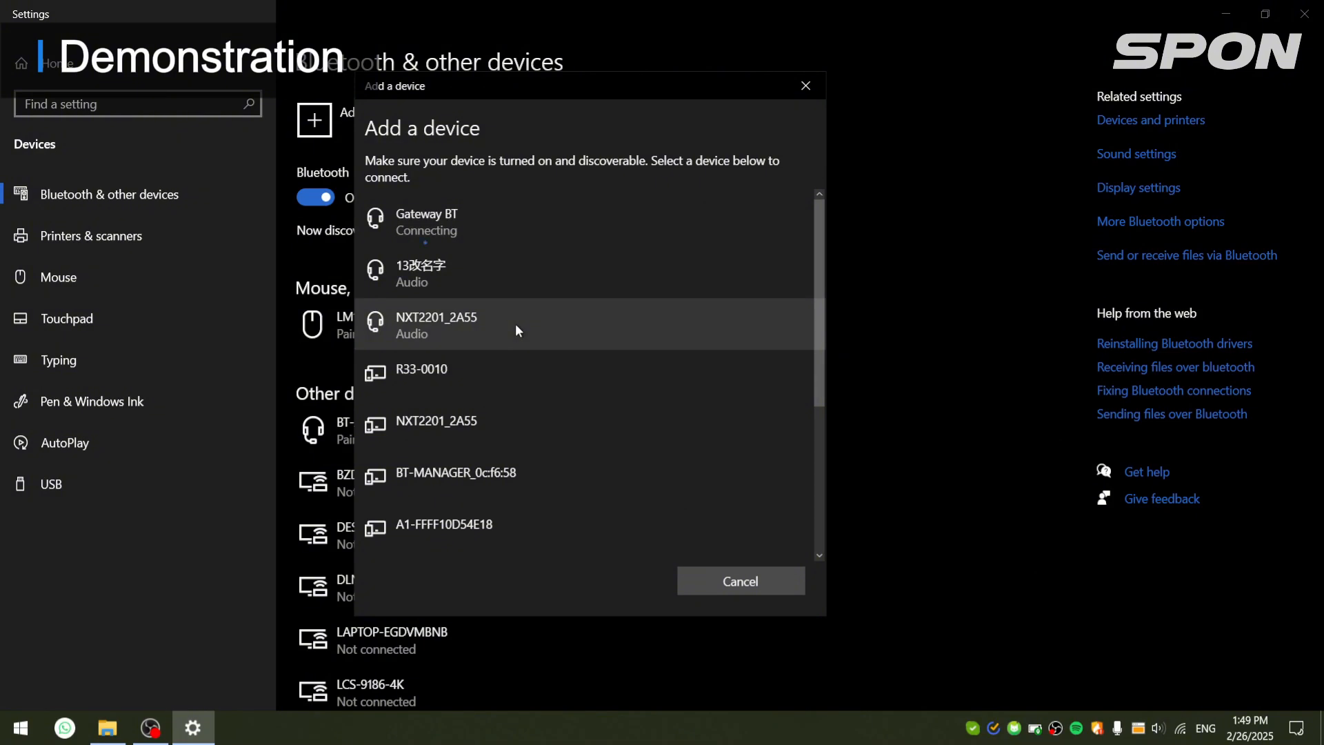
left_click(719, 580)
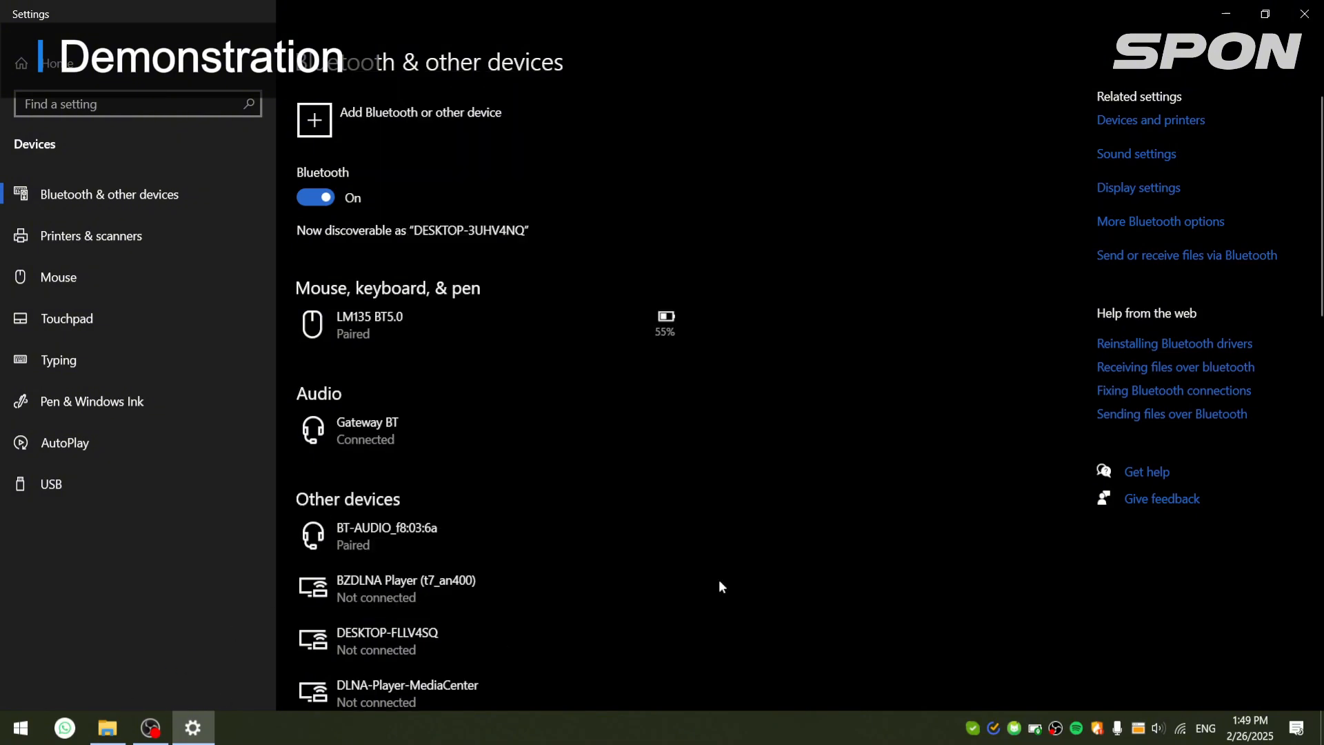
Step: Switch to the Music folder in File Explorer and open the Creedence Clearwater Revival track Green River in the media player
left_click(107, 727)
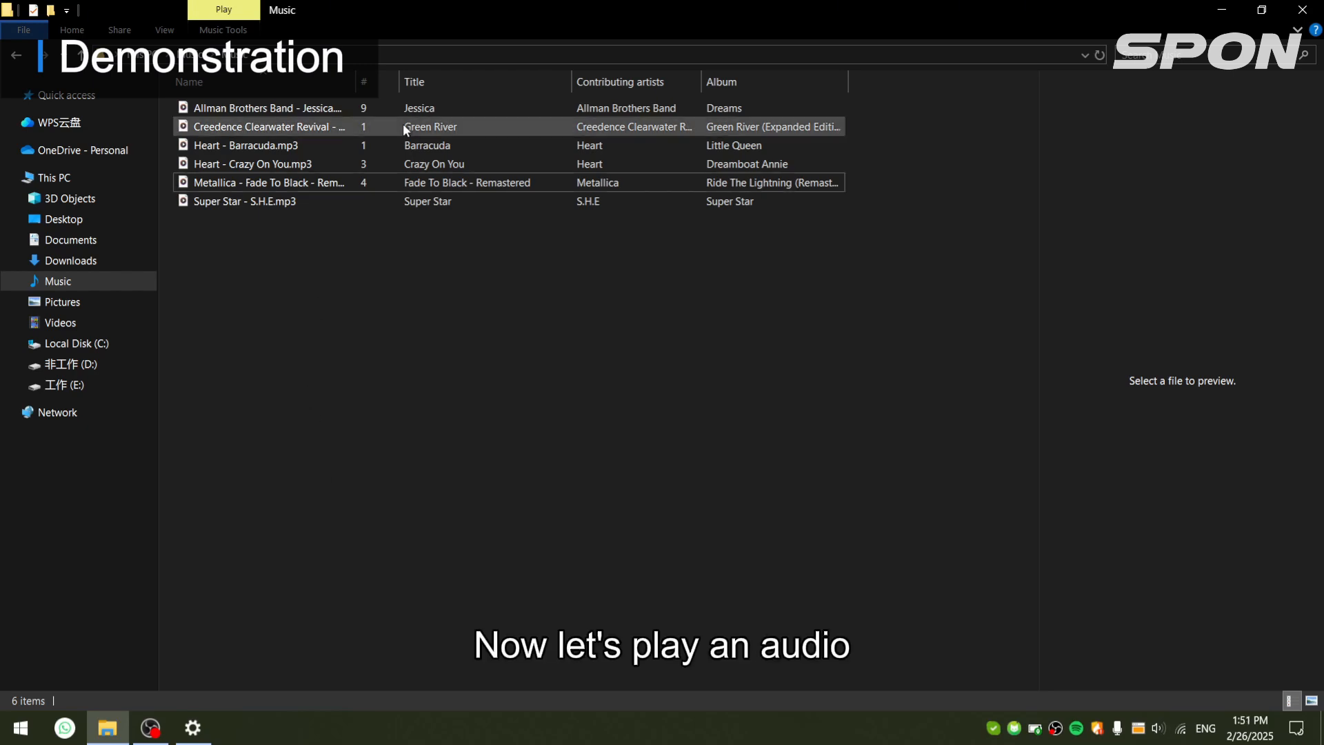
double_click(403, 127)
right_click(403, 126)
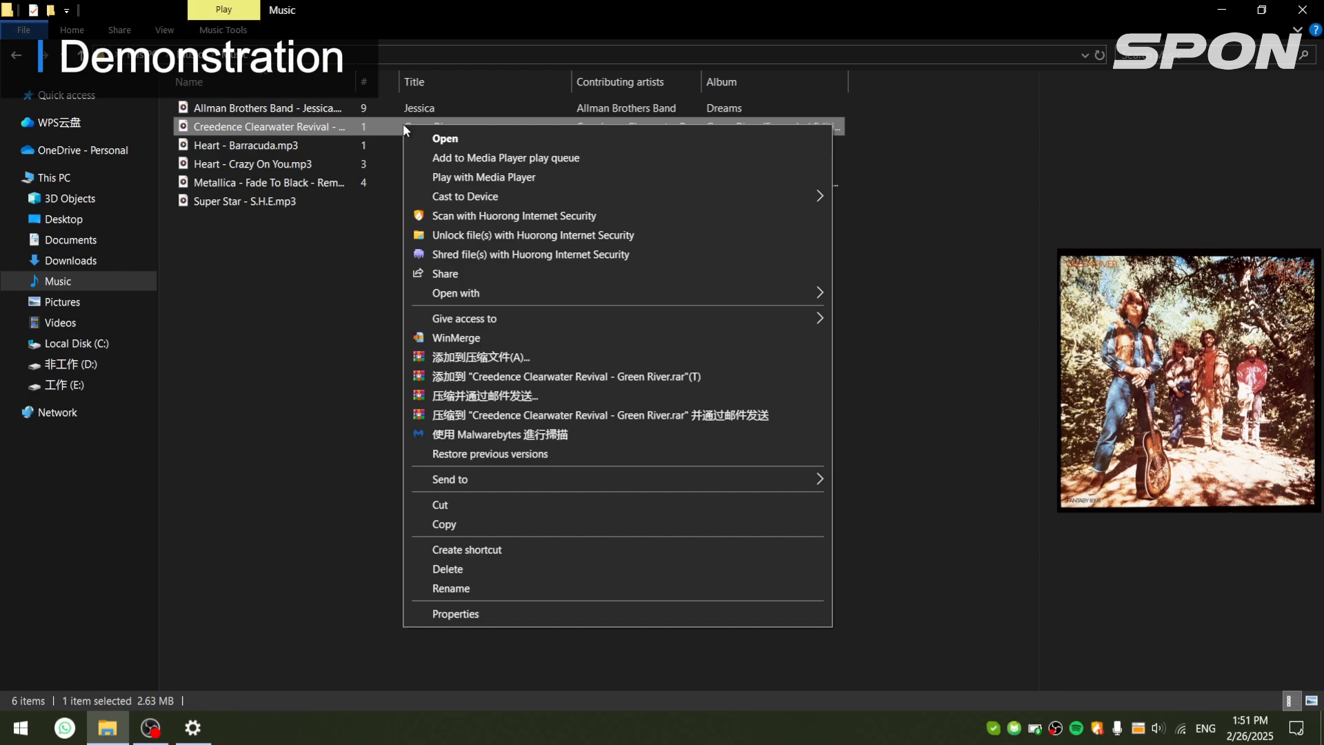
double_click(395, 126)
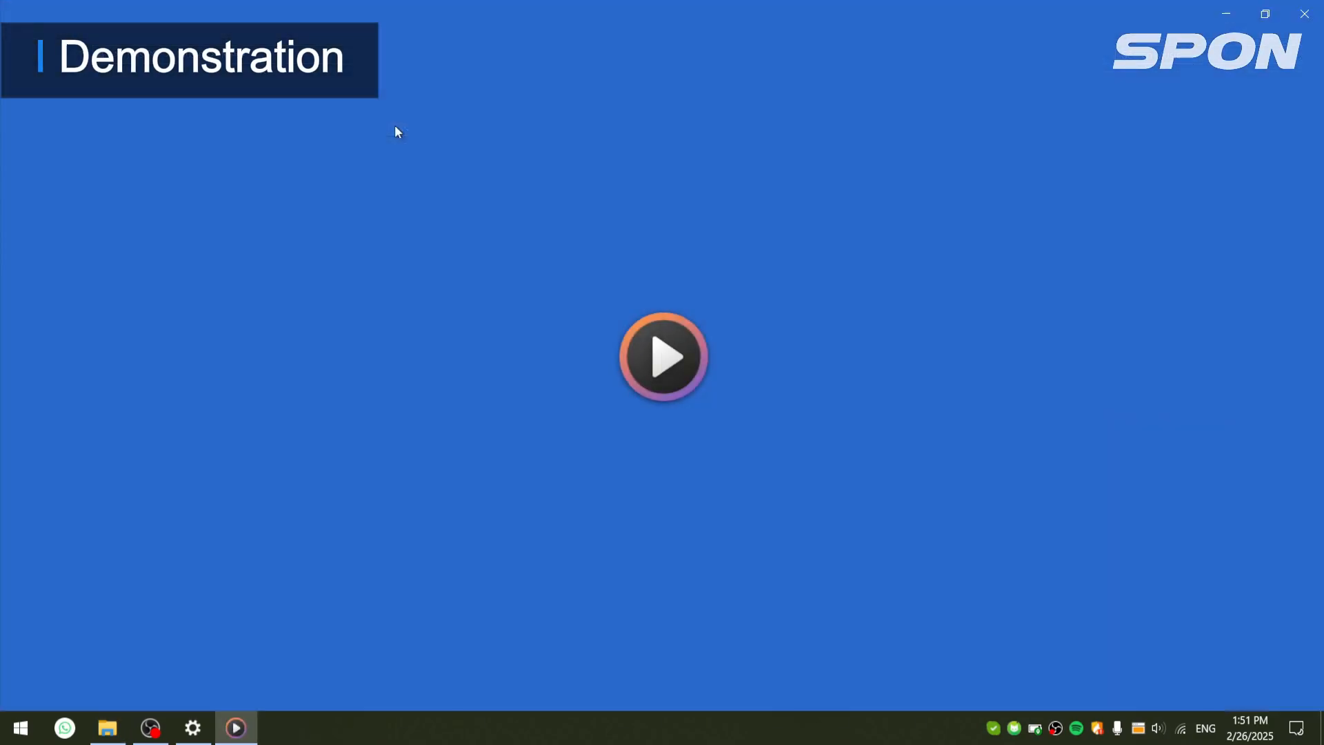